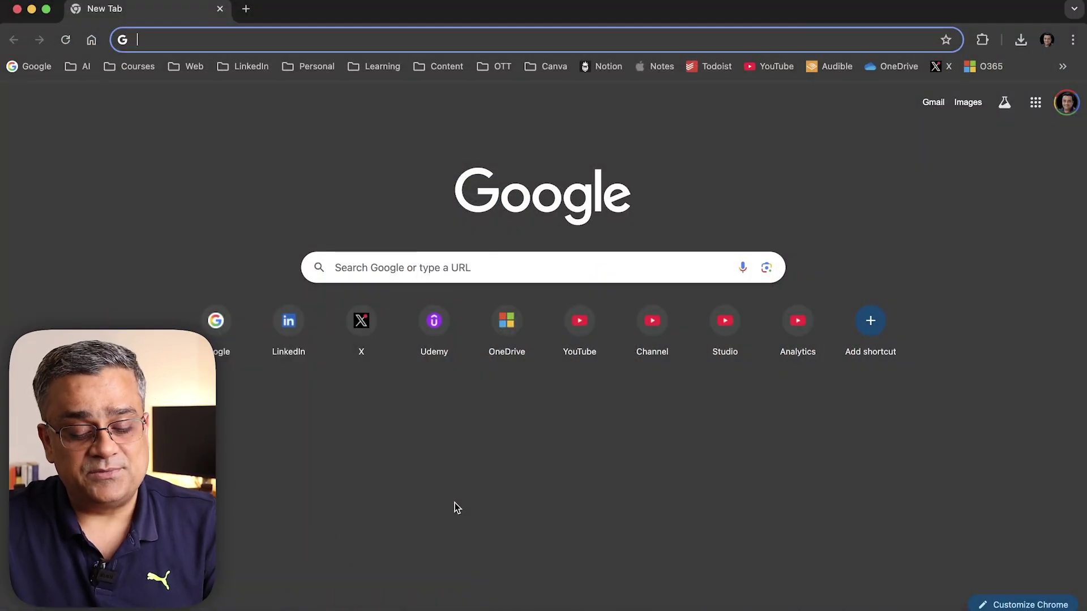
# - Go to chatgpt.com and send the prepared prompt asking for key points on AI, Generative AI and major LLMs
pyautogui.write('chat')
pyautogui.press('Return')
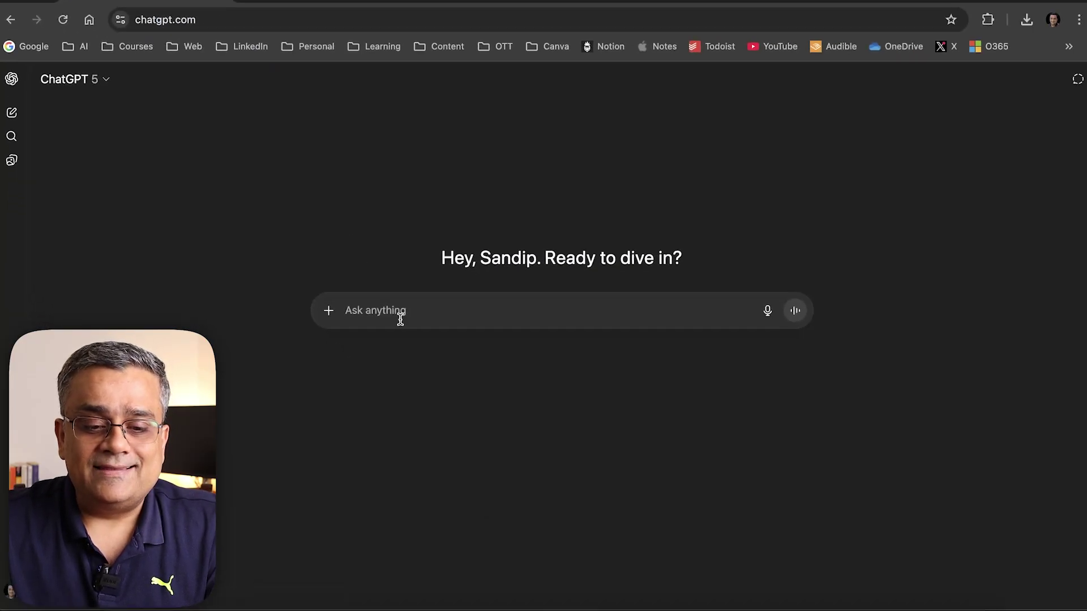
pyautogui.write('I would like to create a PowerPoint presentation that covers what Artificial Intelligence (AI) is and how Generative AI fits into the broader subject of AI. Additionally, I want to include all the major Large Language Models (LLMs) currently in use and worth exploring. Please provide me with some key points that can be incorporated into the presentation.')
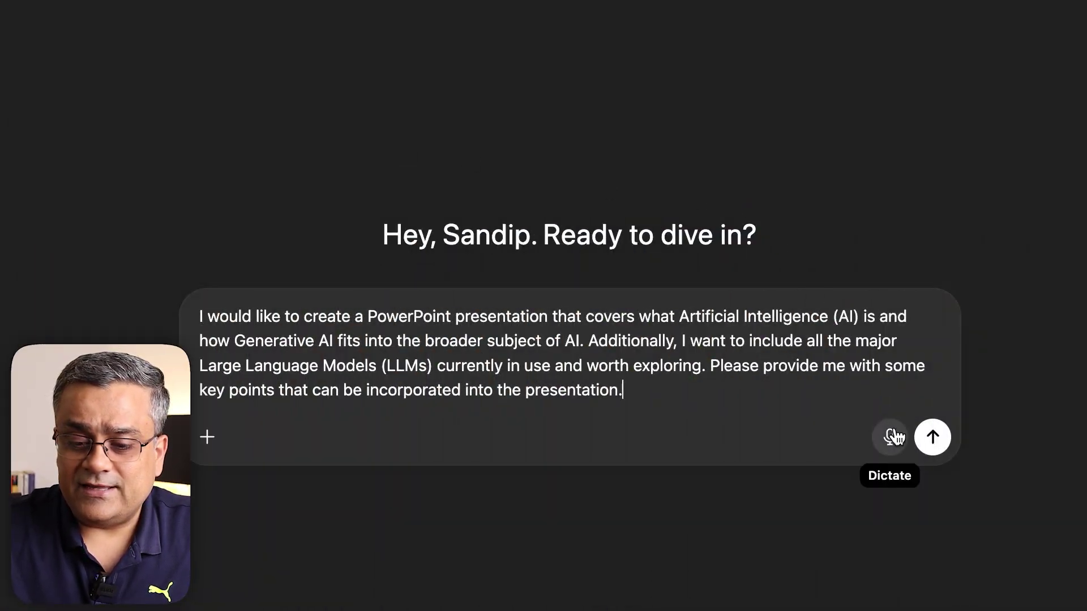
pyautogui.click(931, 439)
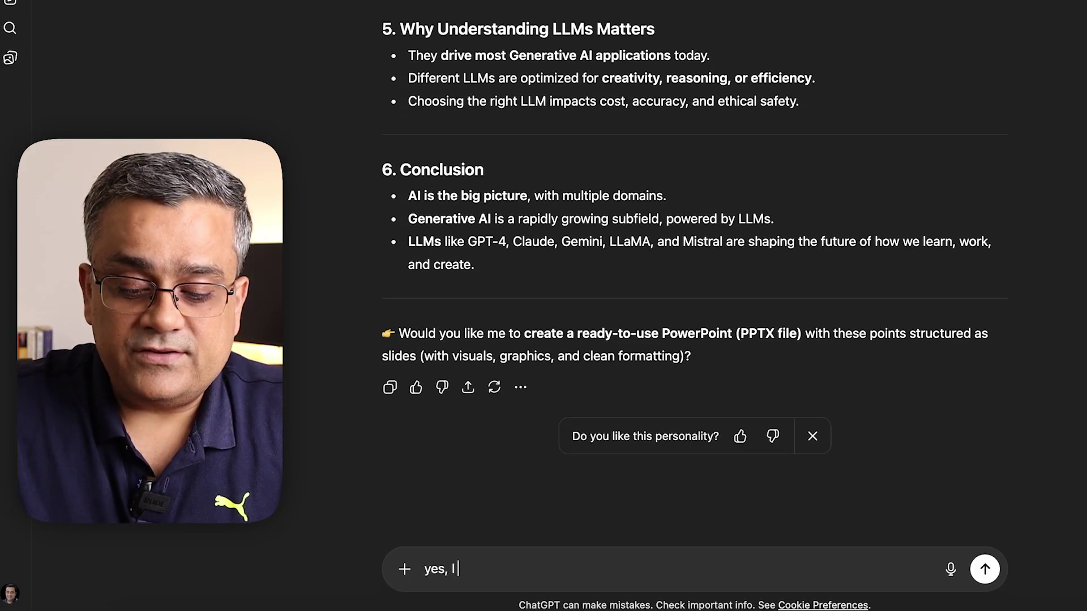
# - Reply 'yes, I need it in PPTX format' and download the generated AI_and_Generative_AI_Presentation.pptx
pyautogui.write('need it ')
pyautogui.write('in PPTX format')
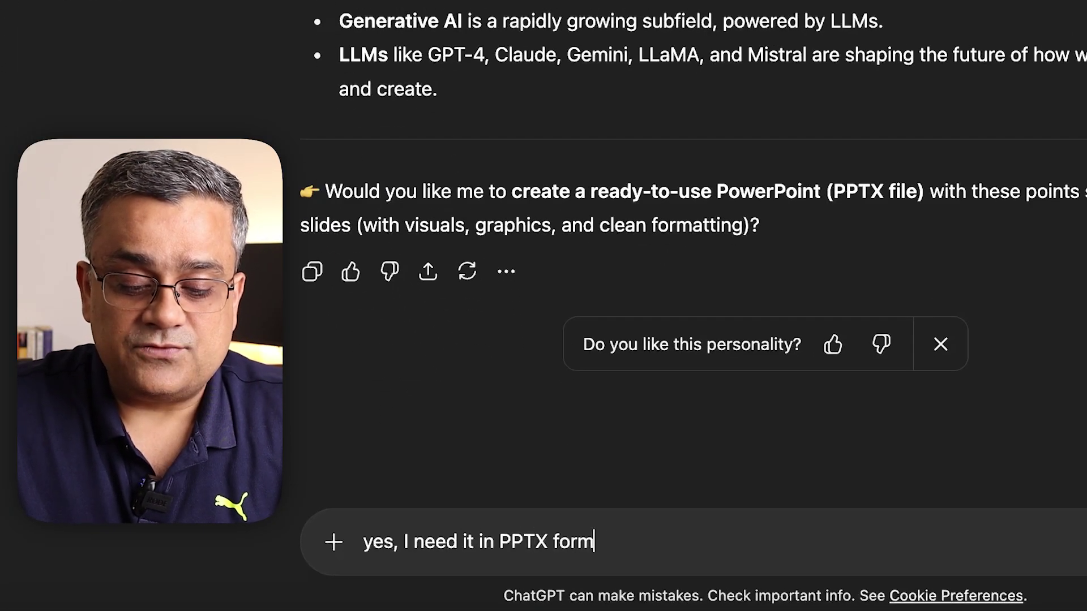
pyautogui.press('Return')
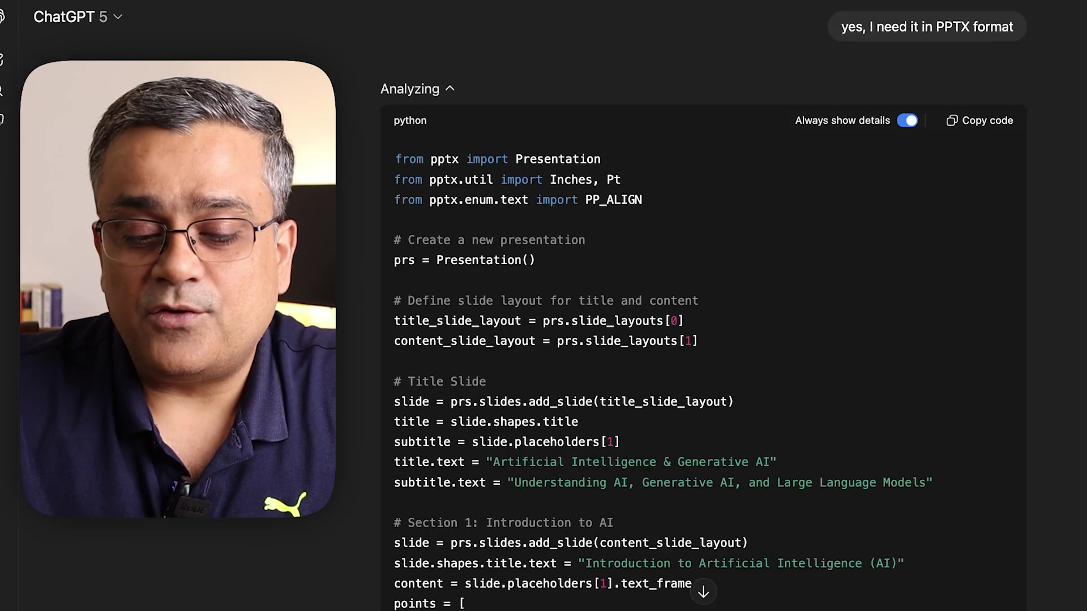
pyautogui.scroll(-12, 1073, 365)
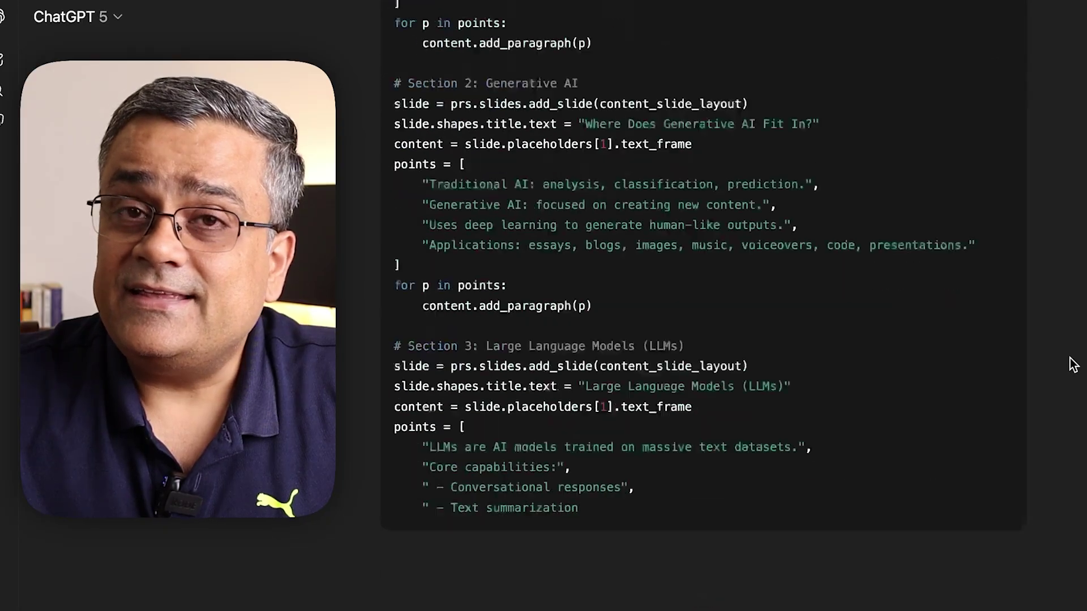
pyautogui.scroll(-5, 1073, 365)
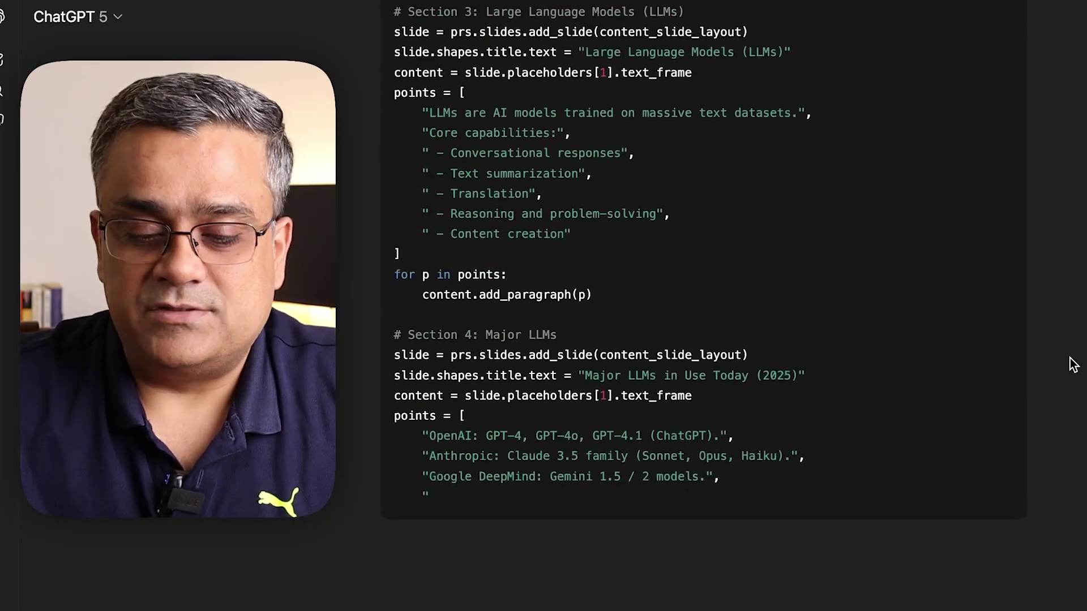
pyautogui.scroll(-10, 1073, 365)
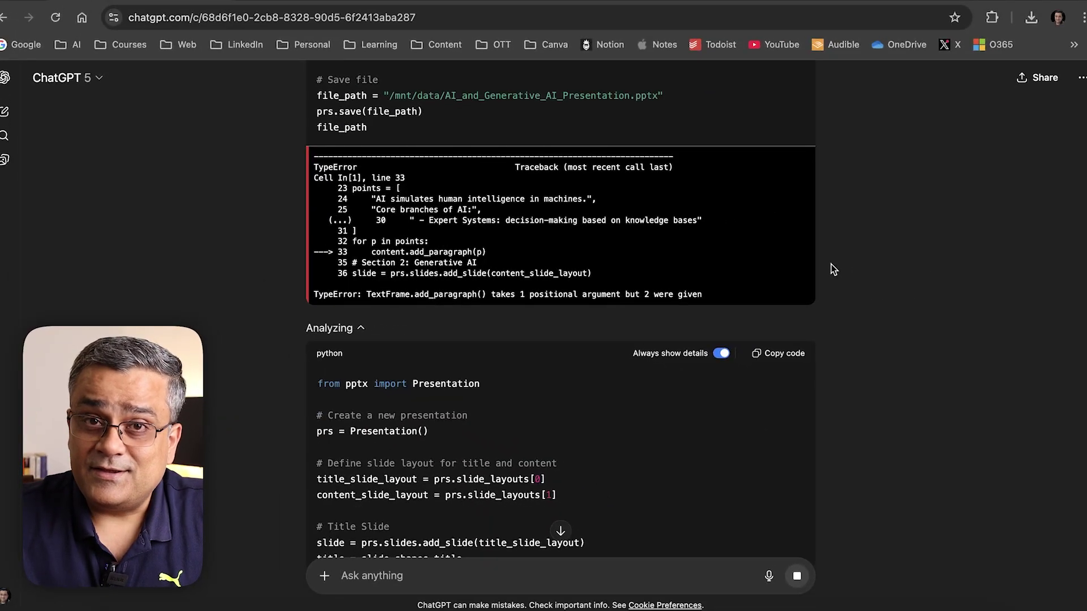
pyautogui.scroll(-20, 831, 264)
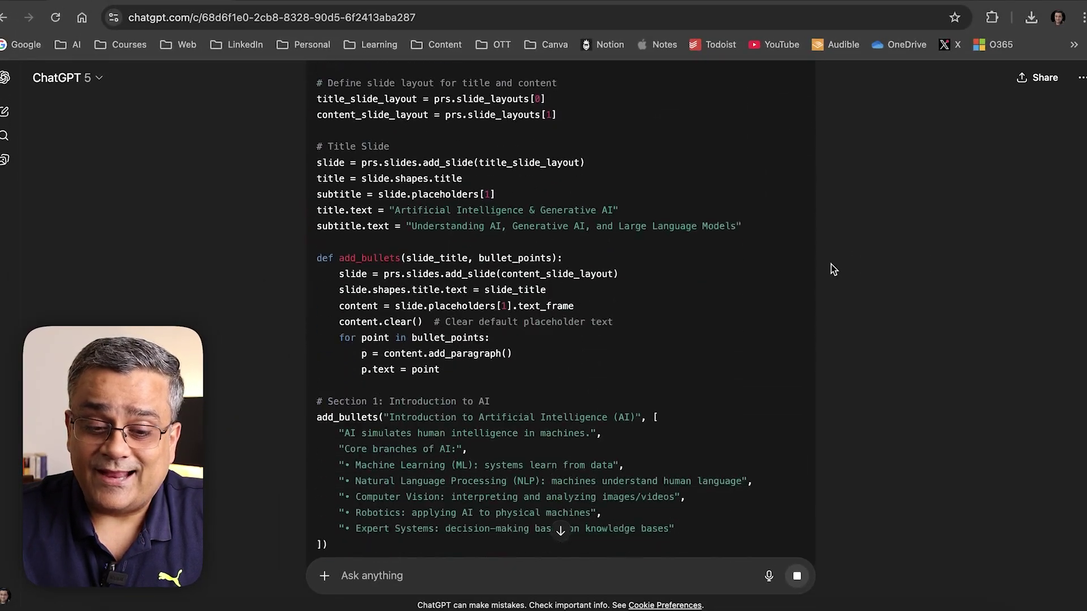
pyautogui.scroll(-5, 831, 264)
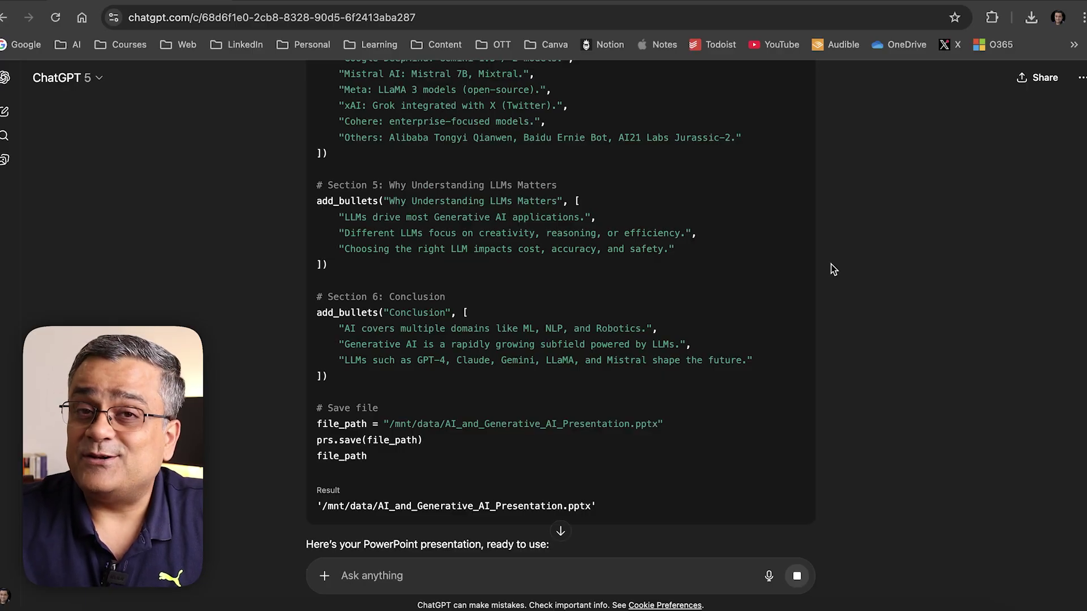
pyautogui.scroll(-5, 831, 263)
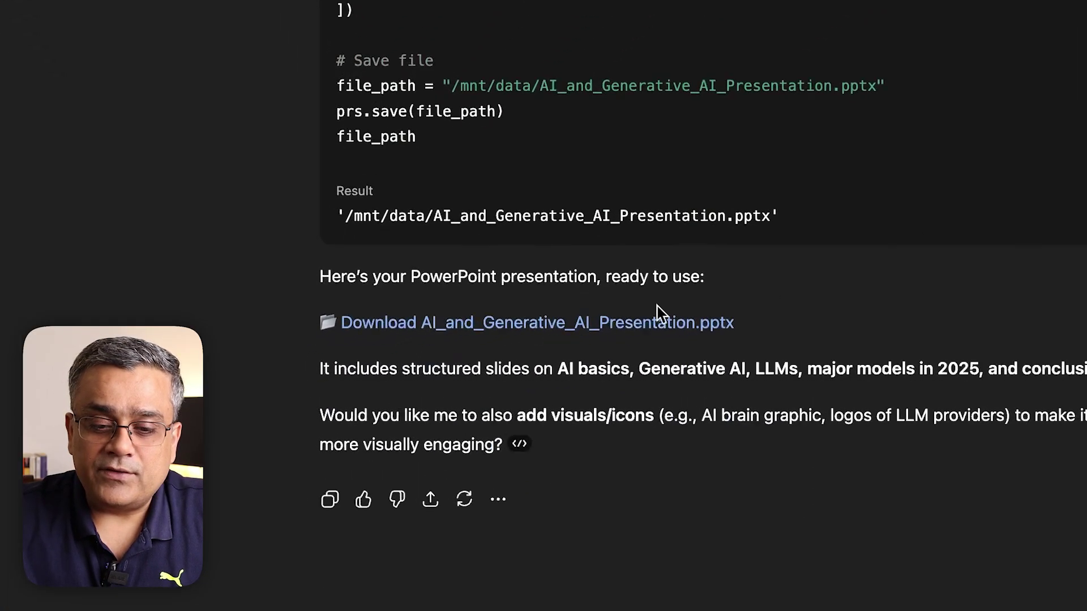
pyautogui.click(433, 325)
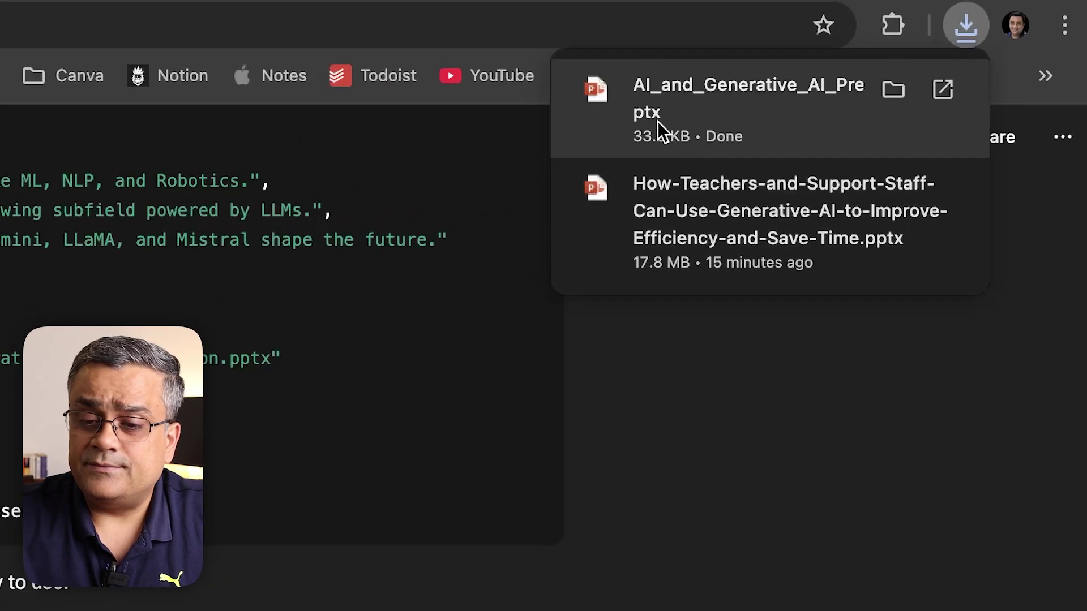
# - Open the downloaded AI_and_Generative_AI_Presentation.pptx and set its slide size to Widescreen (16:9)
pyautogui.click(634, 86)
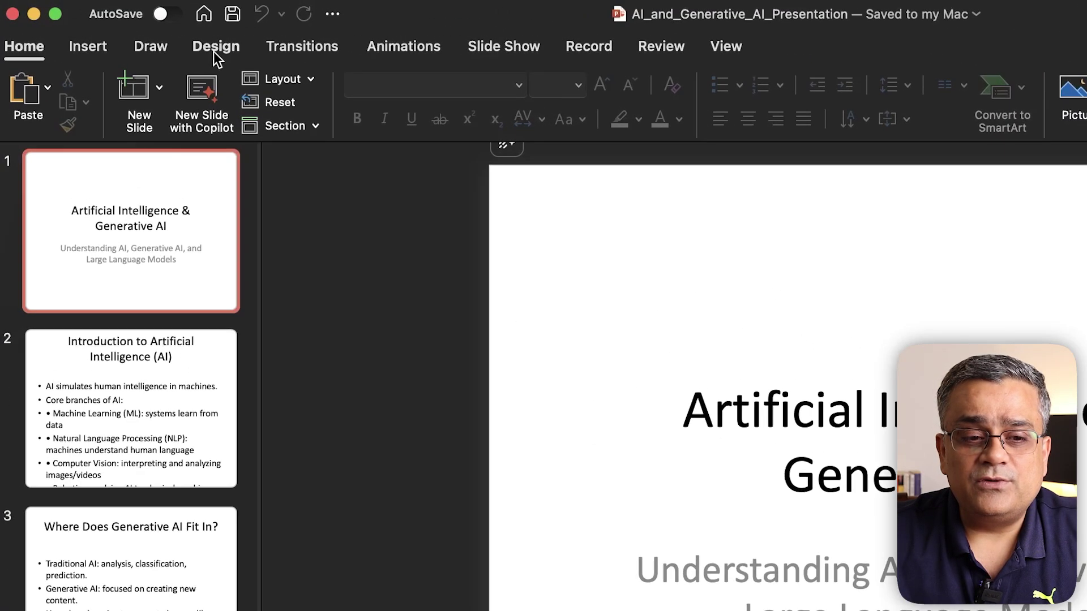
pyautogui.click(147, 32)
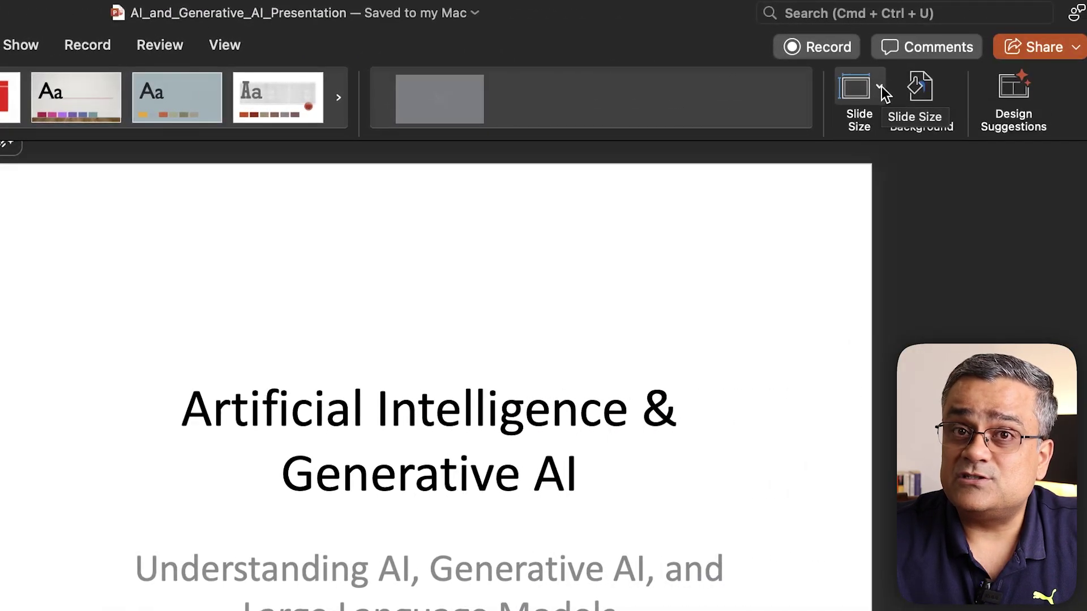
pyautogui.click(881, 87)
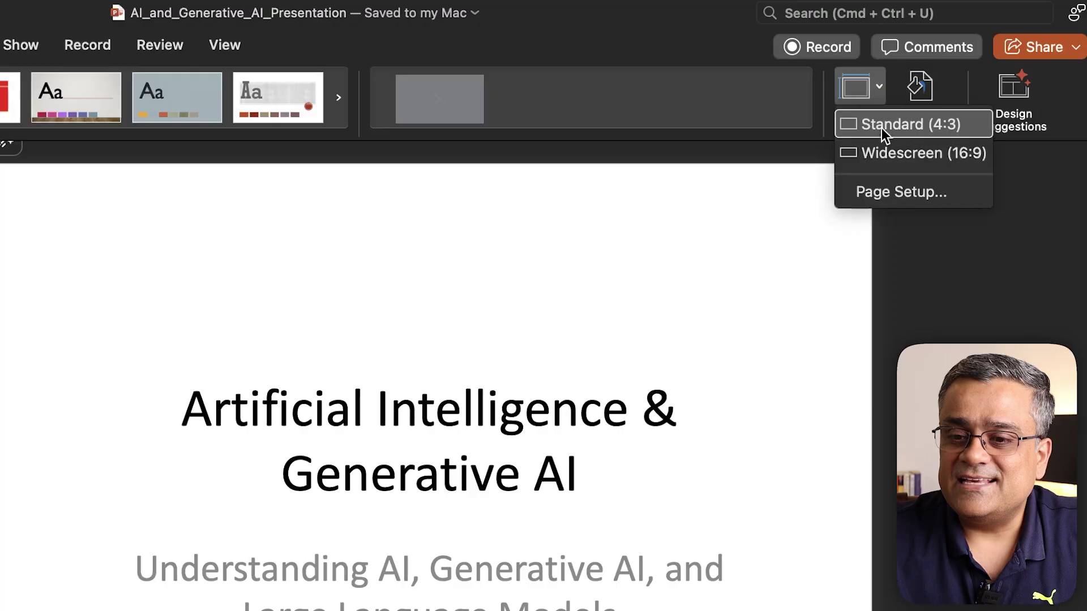
pyautogui.click(912, 155)
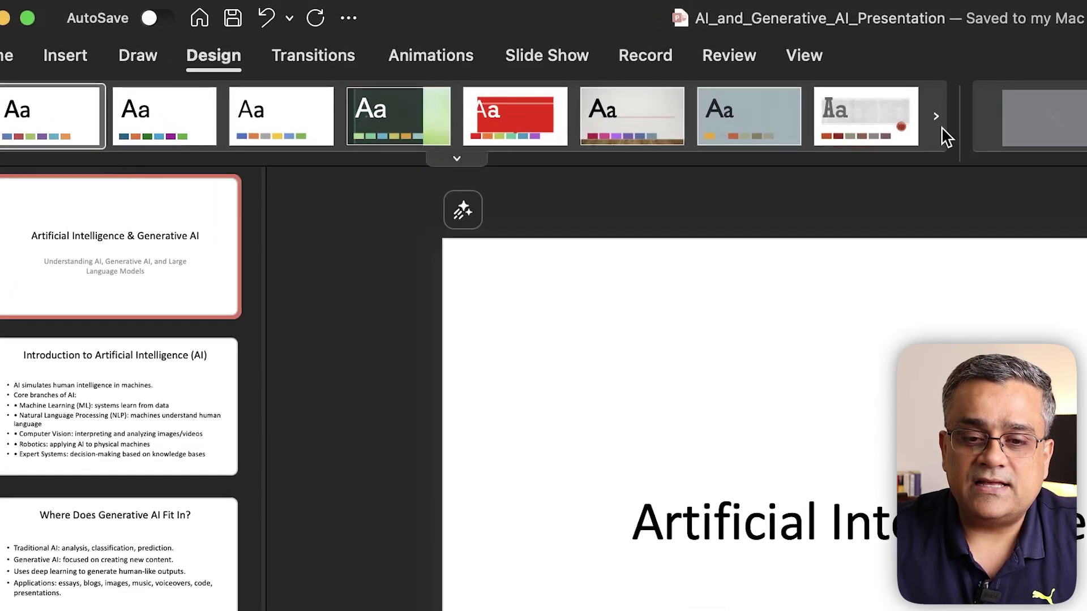
# - Apply the dark Vapor Trail theme with coloured swooshes to all slides
pyautogui.click(936, 117)
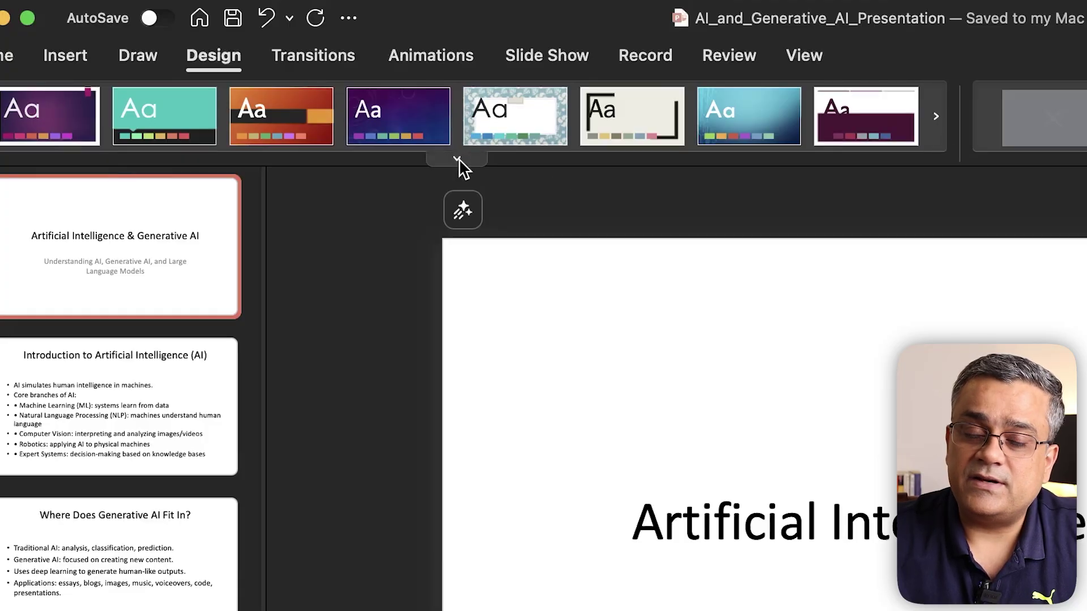
pyautogui.click(458, 162)
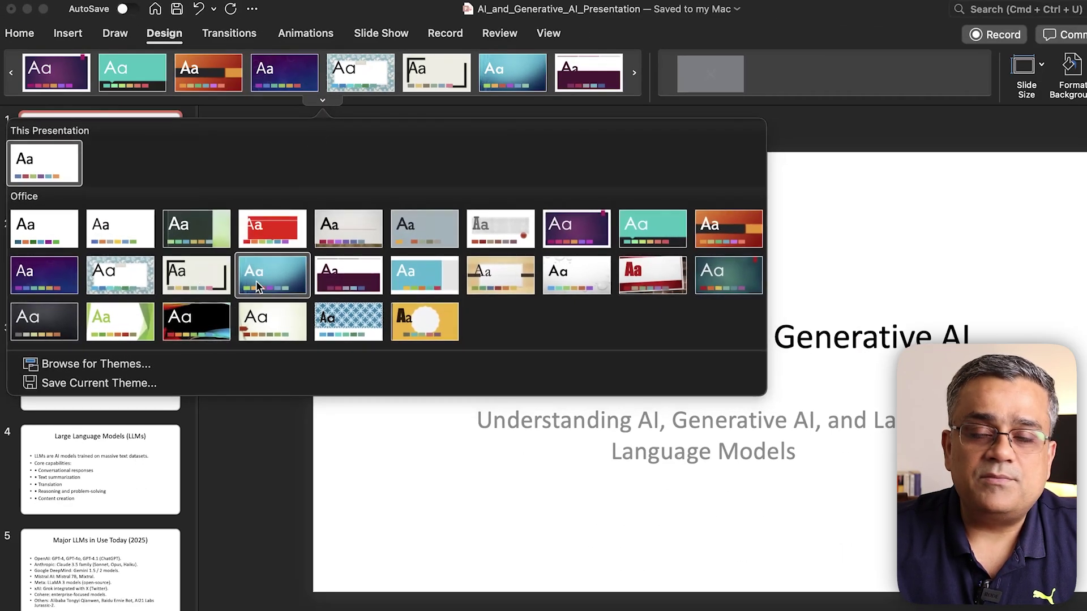
pyautogui.click(199, 323)
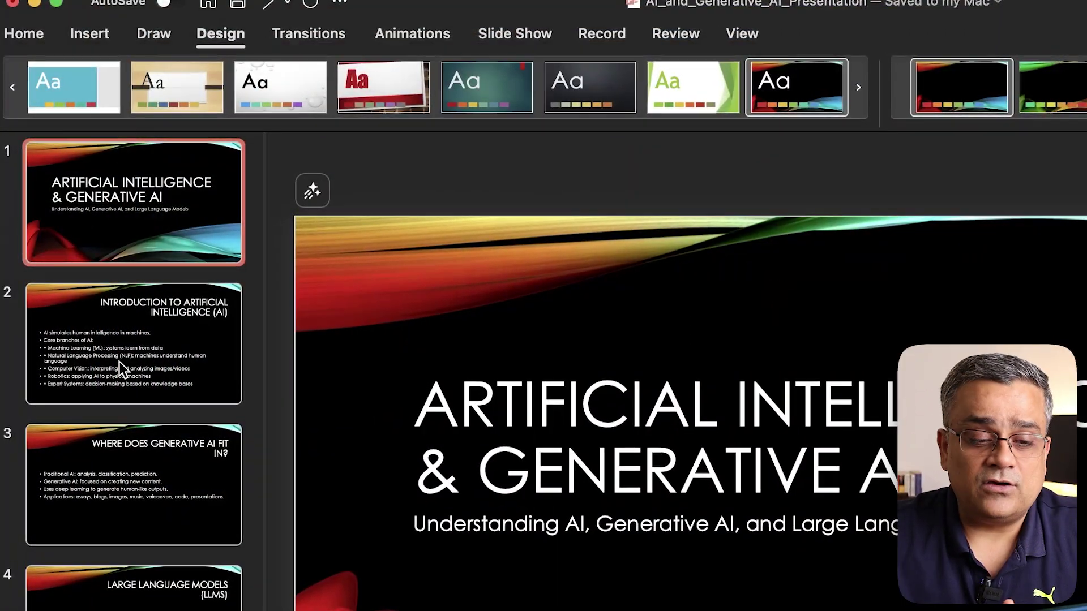
# - Give slide 2 the robotic hand Designer layout and slide 3 the network image layout
pyautogui.click(120, 361)
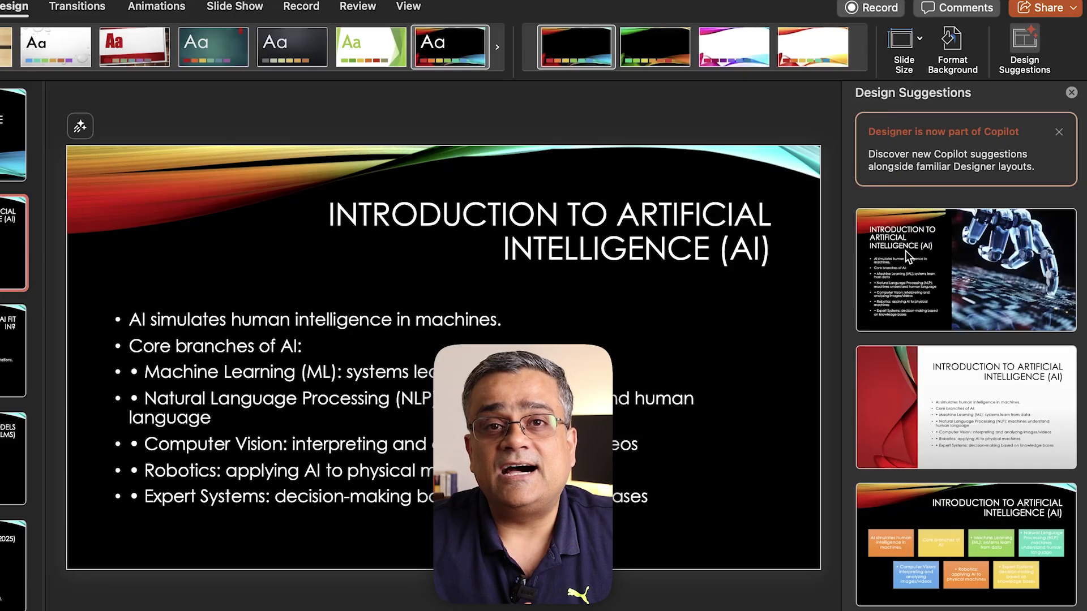
pyautogui.click(964, 318)
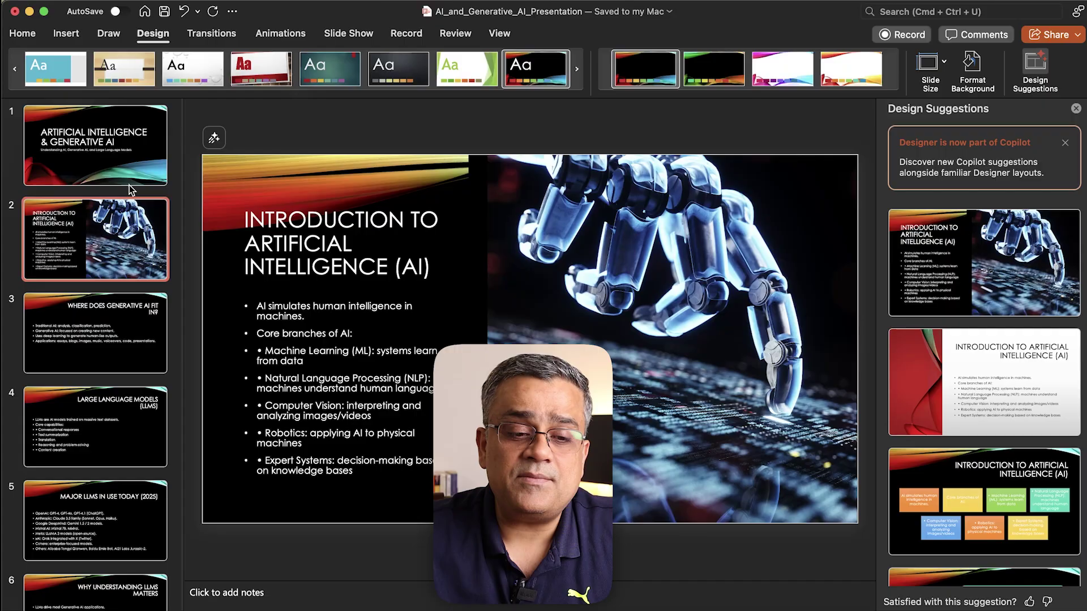
pyautogui.click(105, 355)
pyautogui.click(1015, 419)
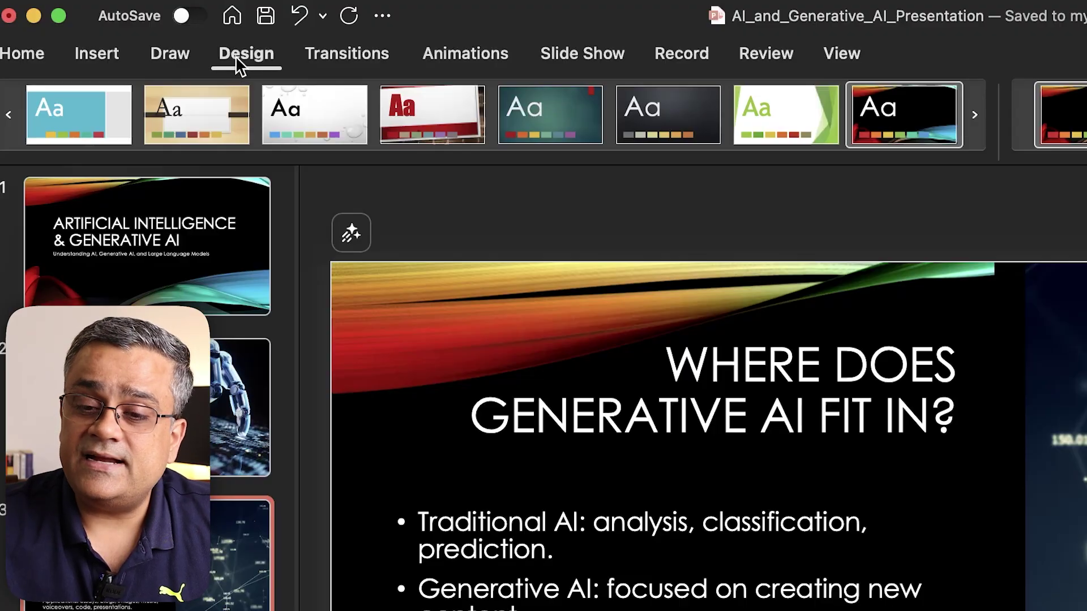
# - Open Designer suggestions for slide 3, dismiss the Copilot notice, and scroll through the alternative layouts
pyautogui.click(1067, 128)
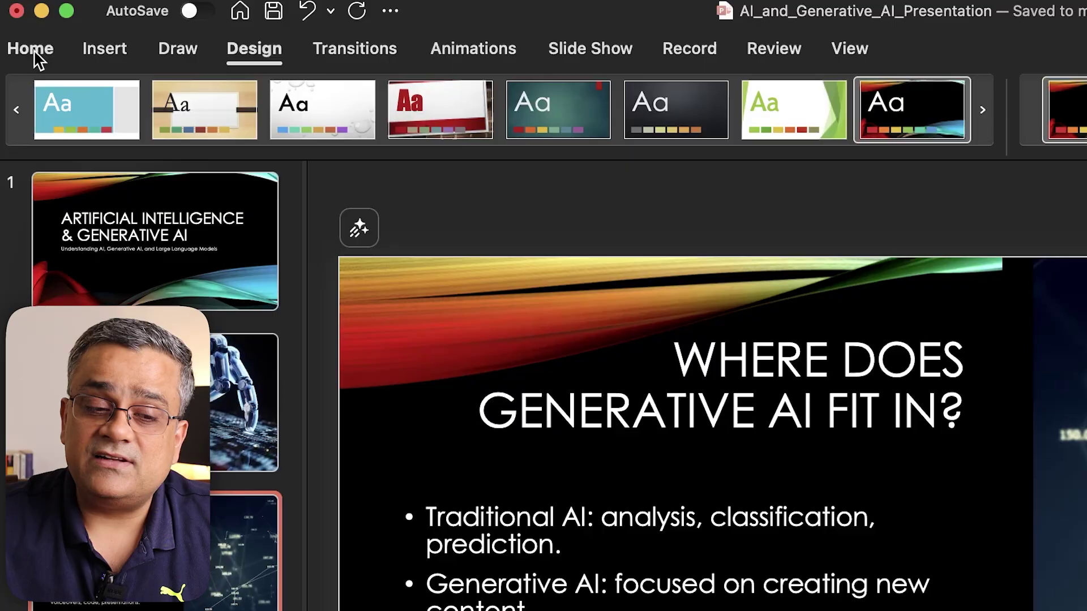
pyautogui.click(33, 51)
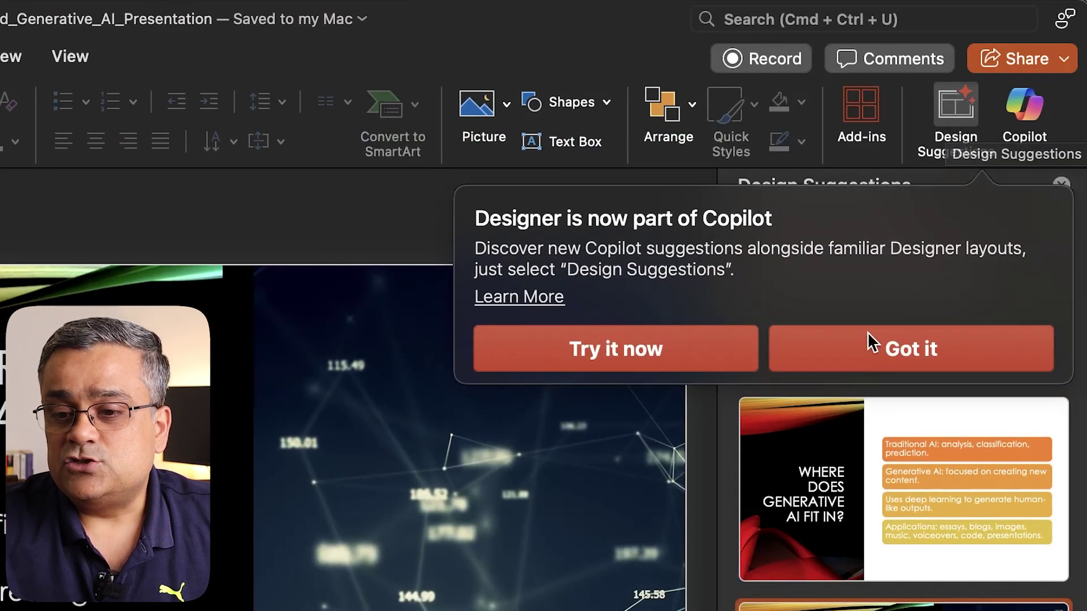
pyautogui.click(867, 333)
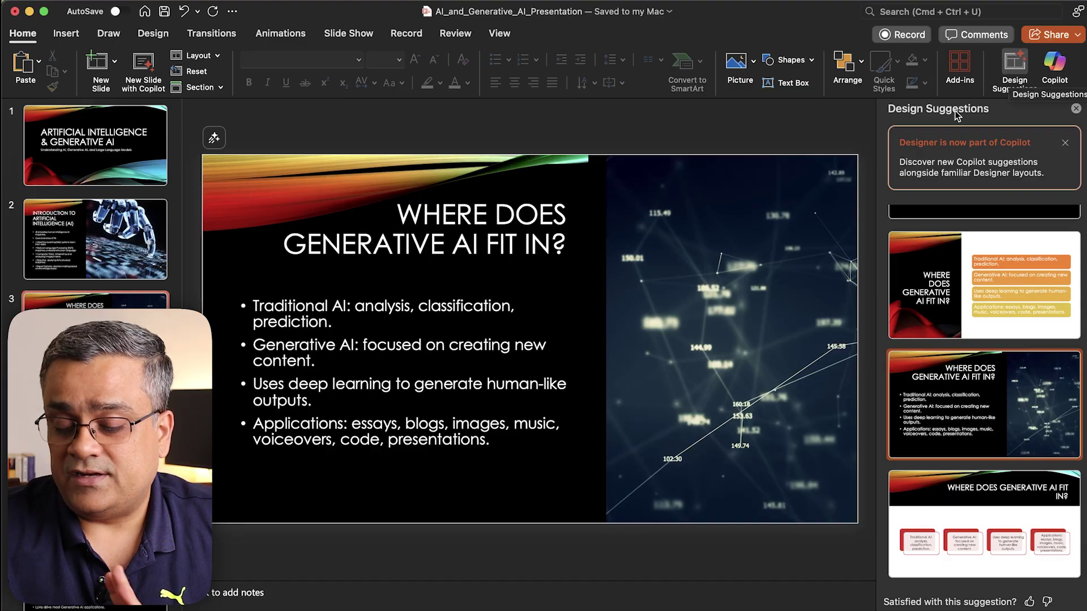
pyautogui.scroll(-10, 885, 366)
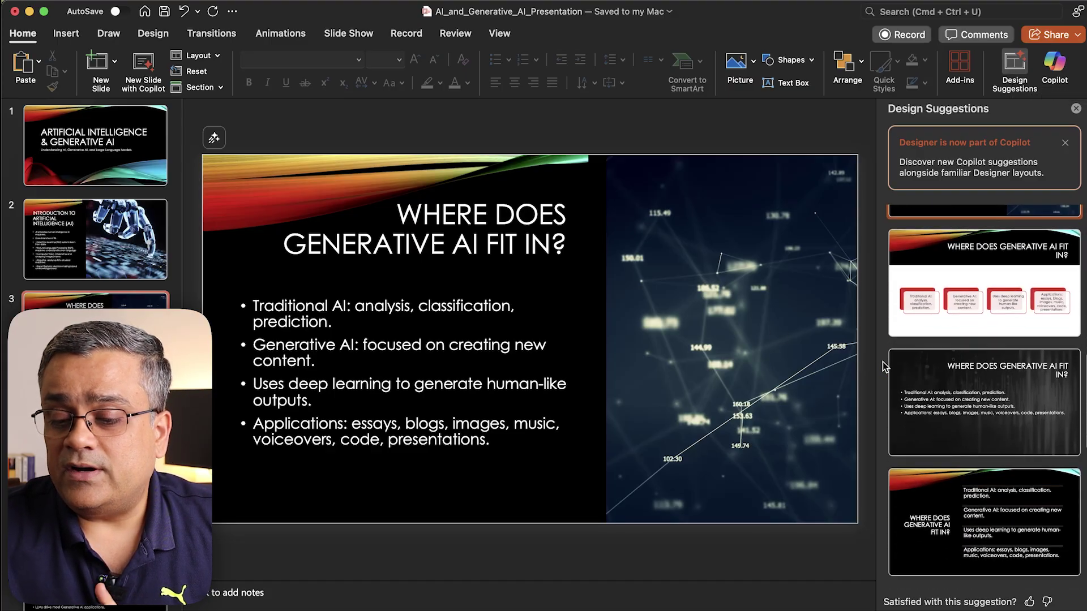
pyautogui.scroll(-4, 934, 300)
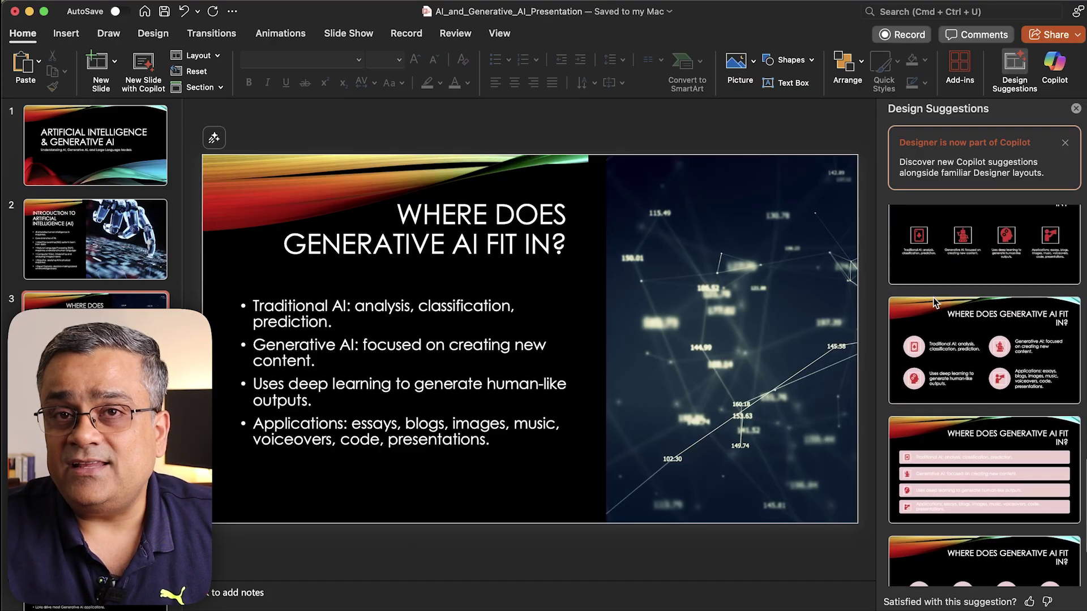
pyautogui.scroll(-5, 935, 303)
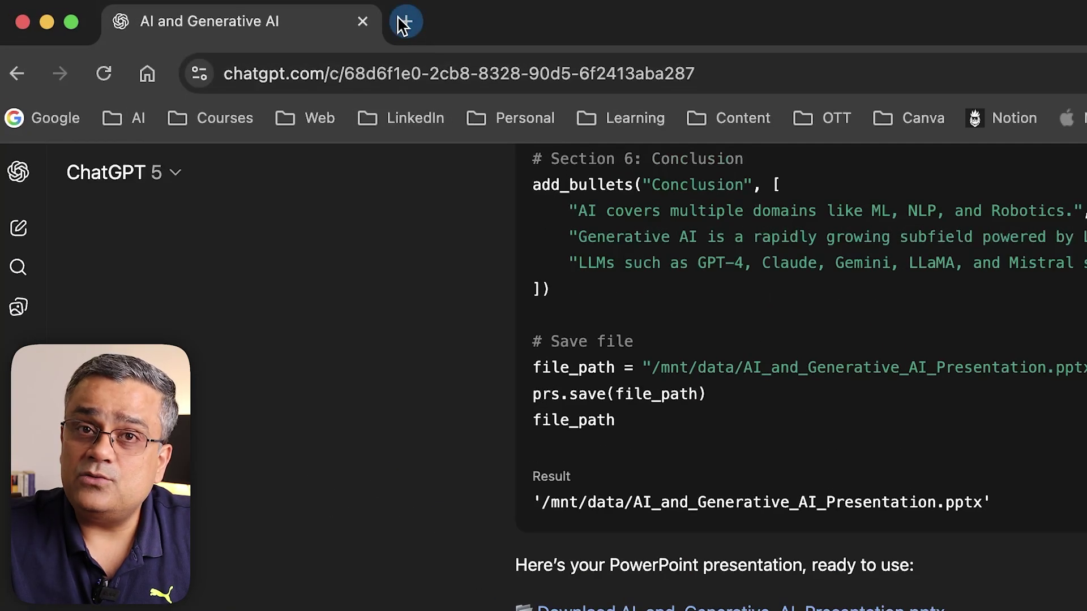
# - Load manus.im in a new browser tab
pyautogui.click(403, 23)
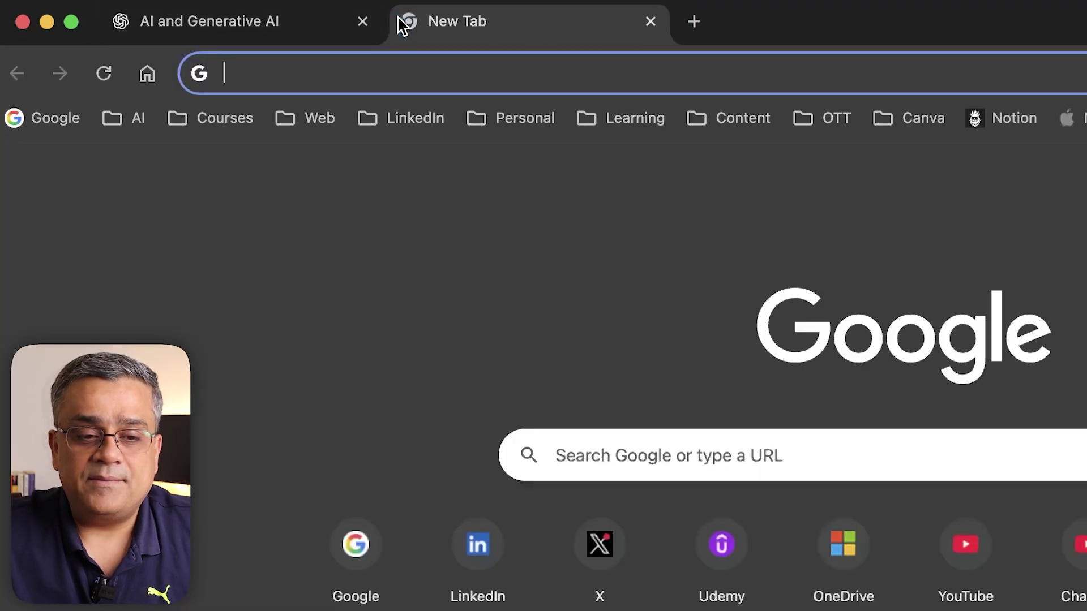
pyautogui.write('manu')
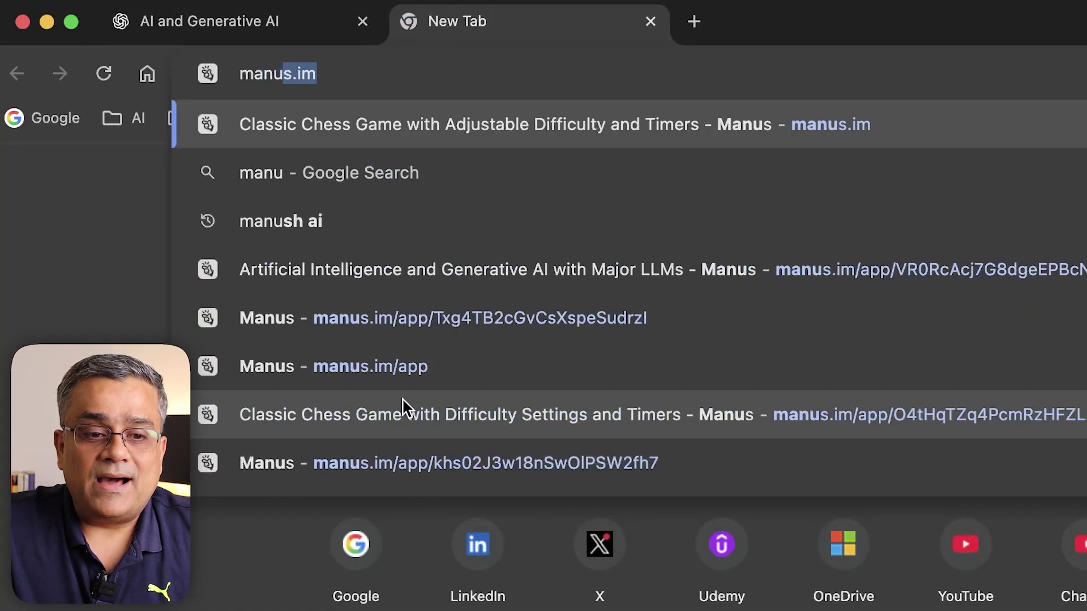
pyautogui.press('Return')
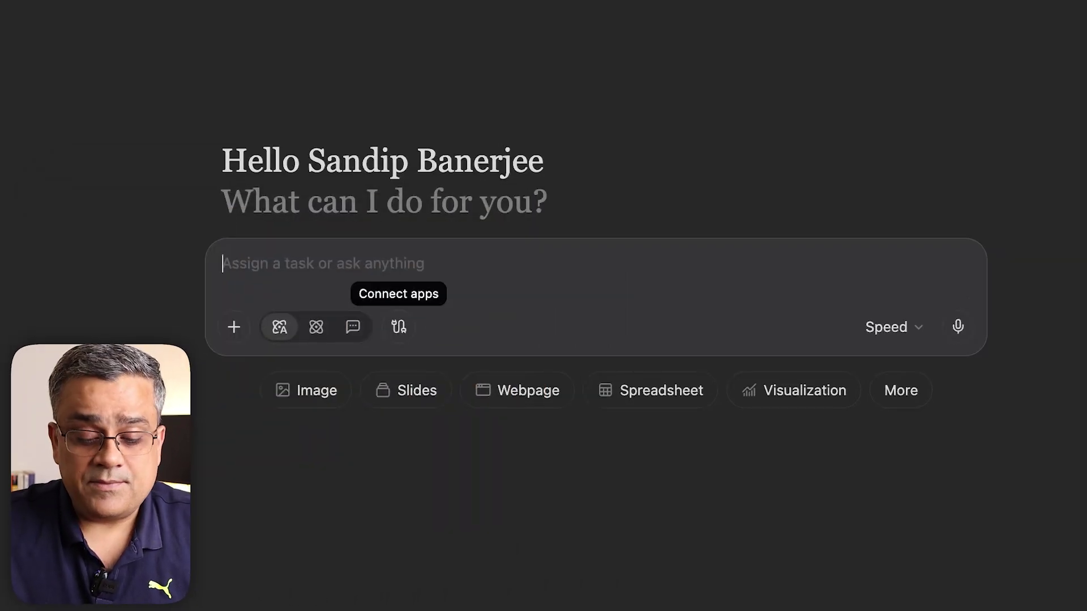
# - Paste the AI, Generative AI and LLMs presentation prompt, select Slides, and browse the template gallery
pyautogui.write('I would like to create a PowerPoint presentation that covers what Artificial Intelligence (AI) is and how Generative AI fits into the broader subject of AI. Additionally, I want to include all the major Large Language Models (LLMs) currently in use and worth exploring. Please provide me with some key points that can be incorporated into the presentation.')
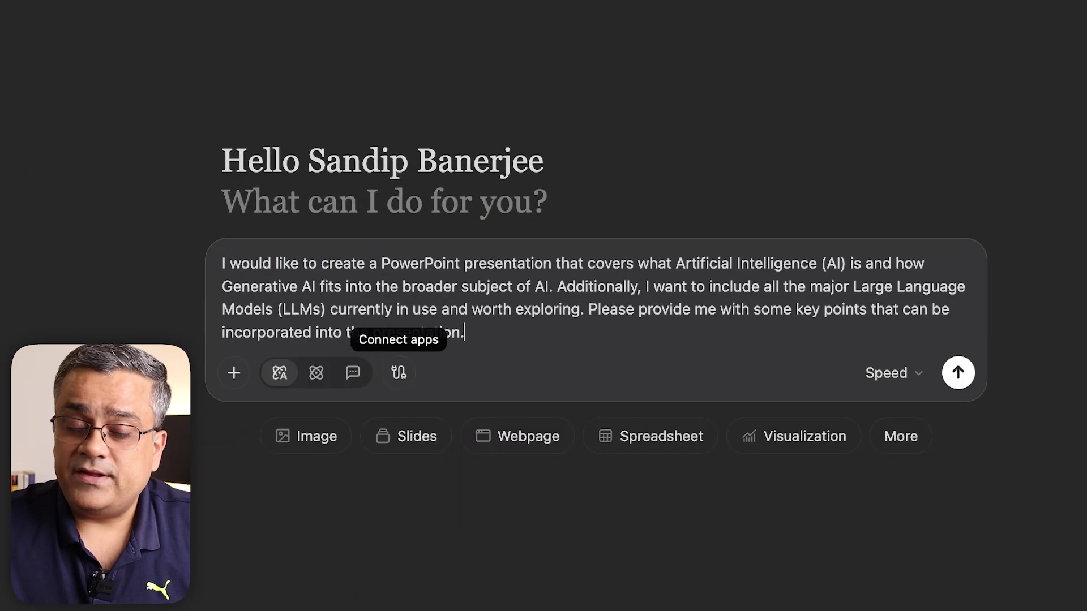
pyautogui.click(414, 450)
pyautogui.scroll(-2, 861, 317)
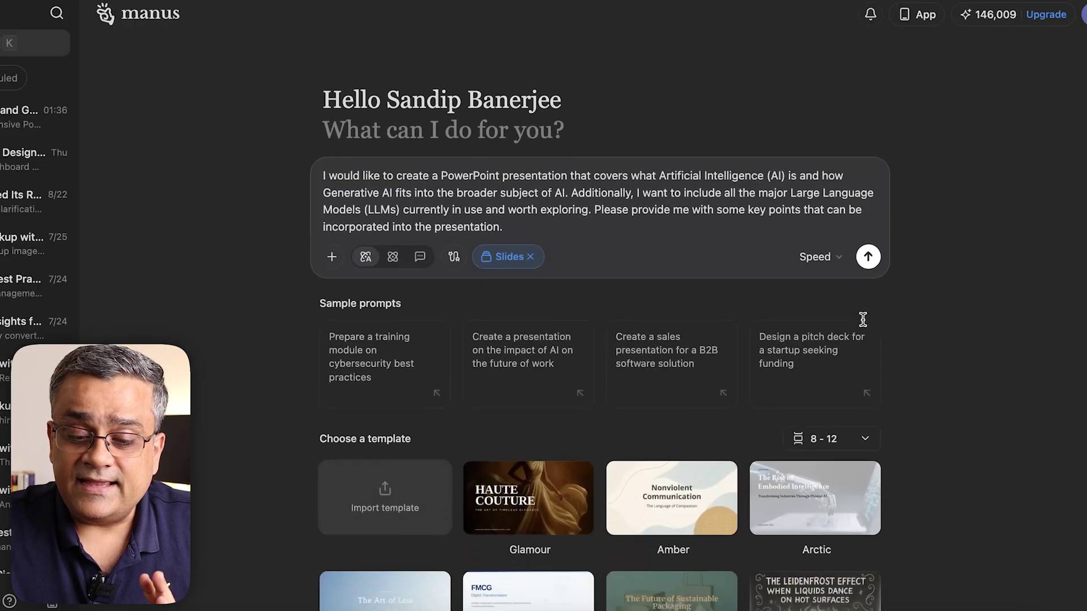
pyautogui.scroll(-4, 861, 321)
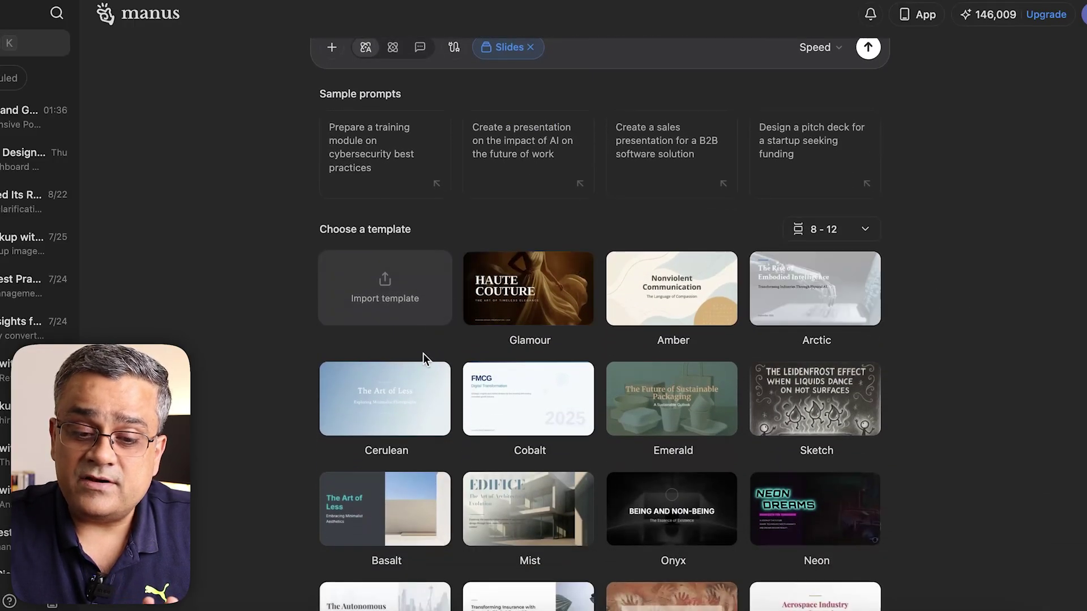
pyautogui.scroll(-4, 897, 342)
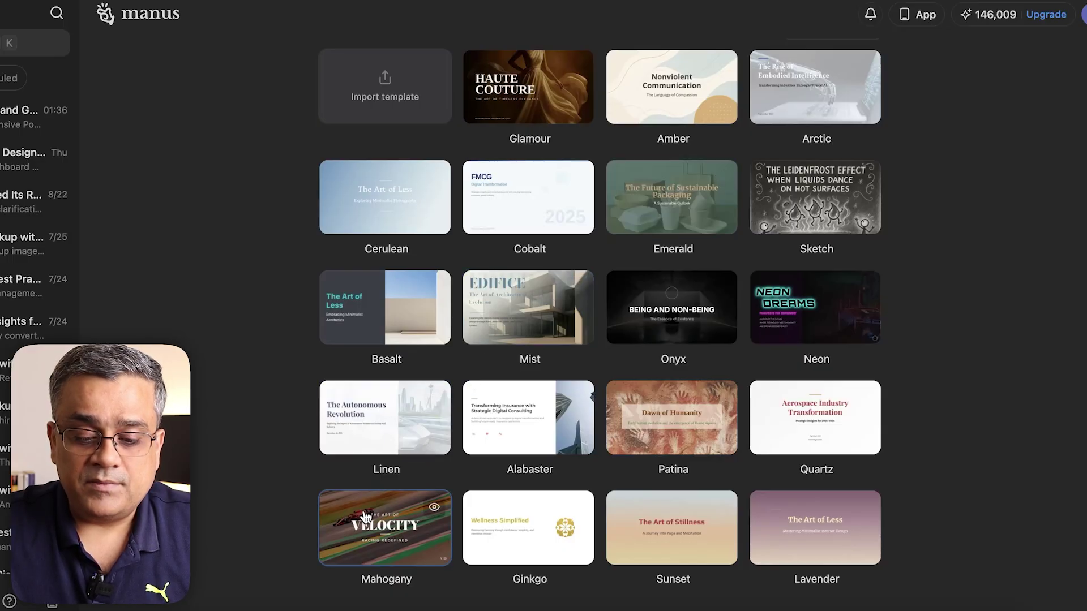
pyautogui.scroll(1, 929, 338)
pyautogui.scroll(7, 927, 338)
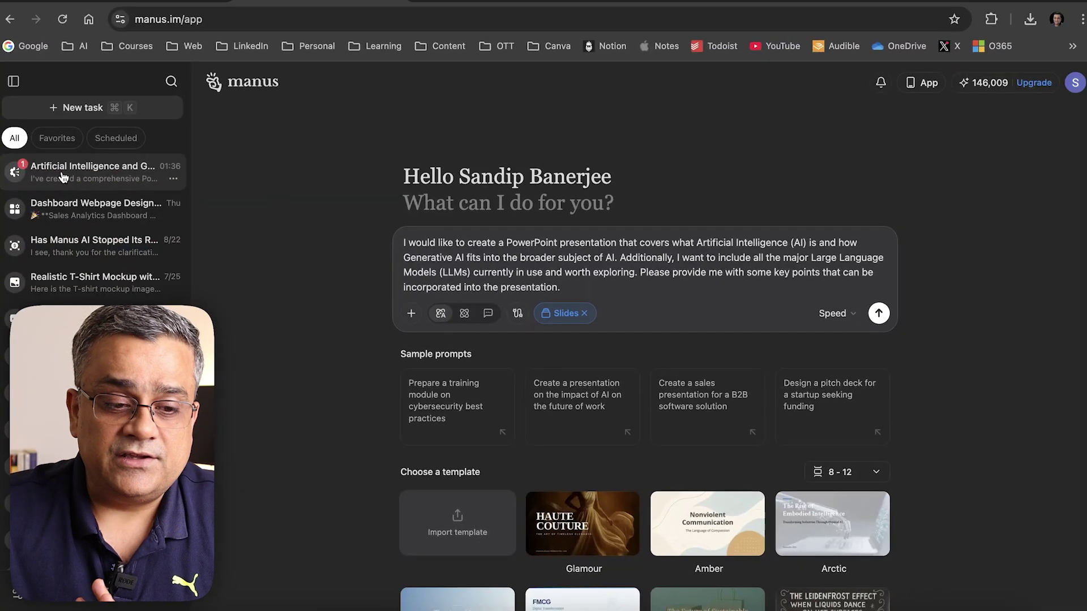
# - Open the 'Artificial Intelligence and Generative AI with Major LLMs' task and scroll down to its finished 10-slide deck
pyautogui.click(64, 178)
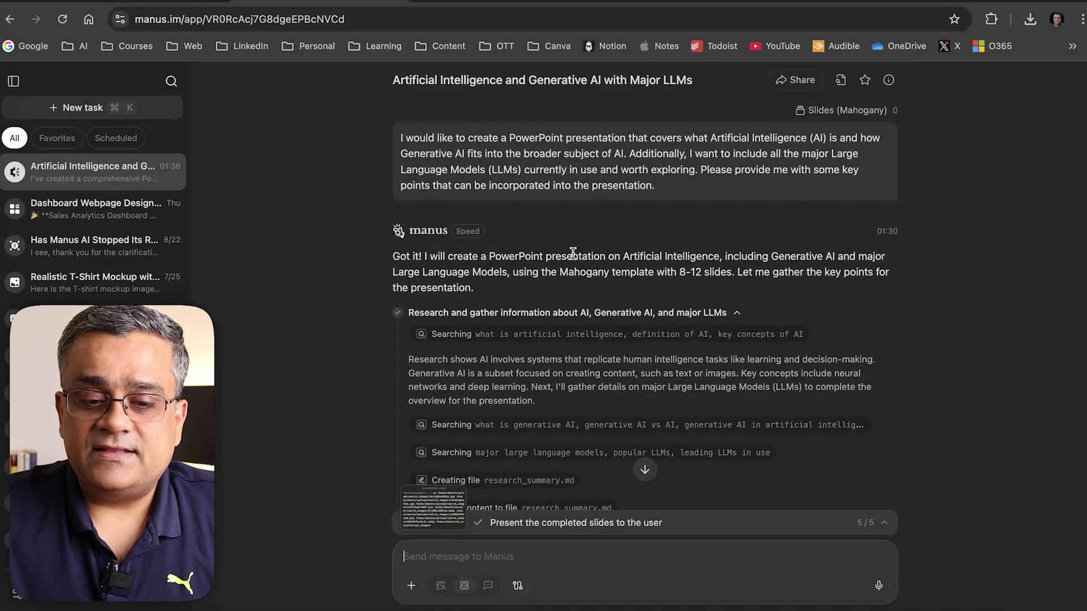
pyautogui.scroll(-6, 617, 320)
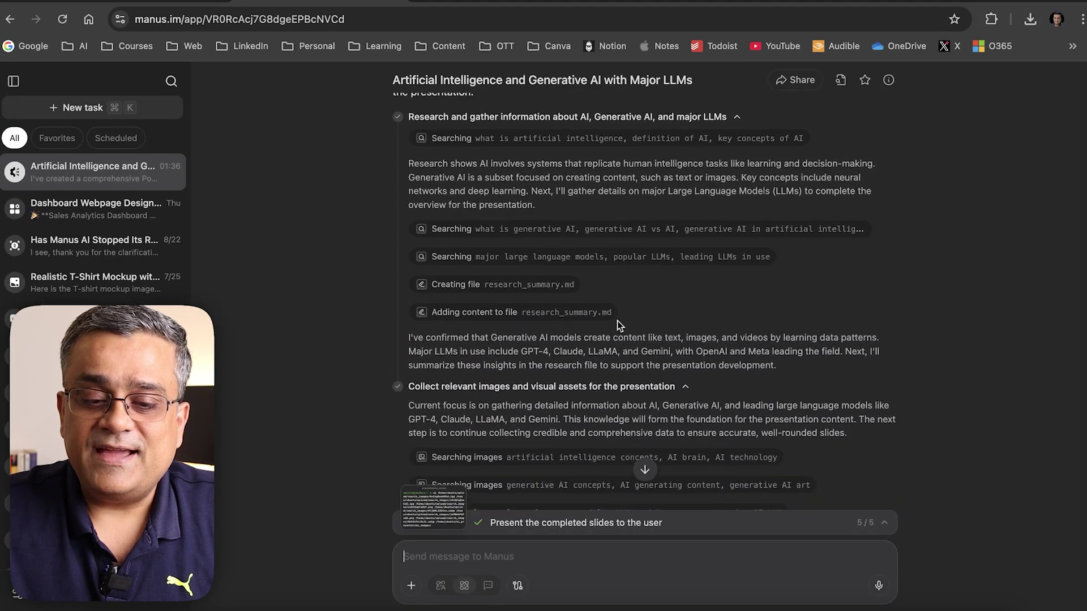
pyautogui.scroll(-10, 617, 320)
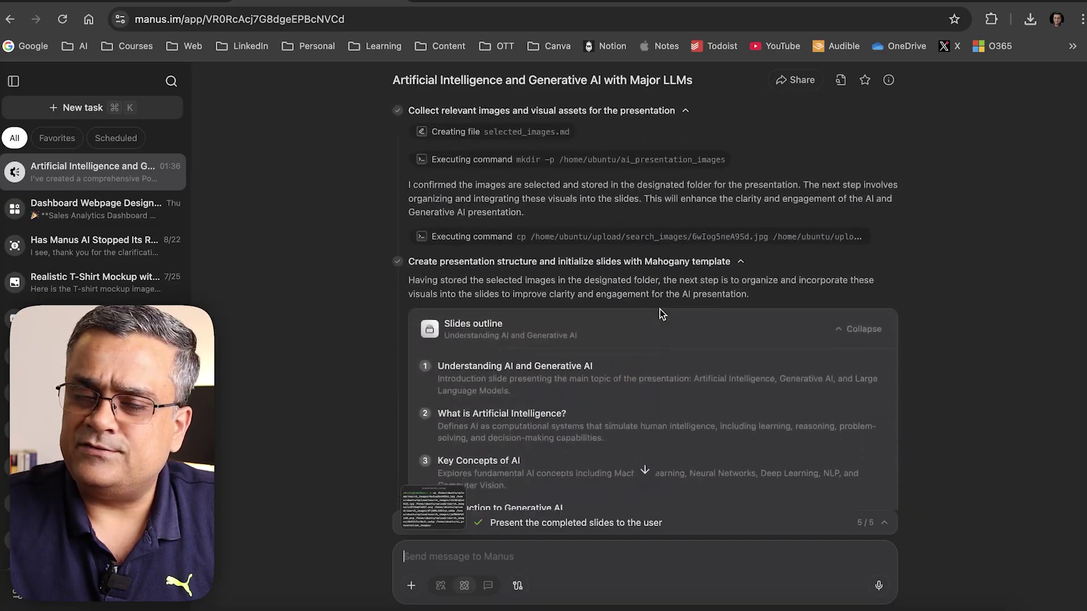
pyautogui.scroll(-10, 660, 309)
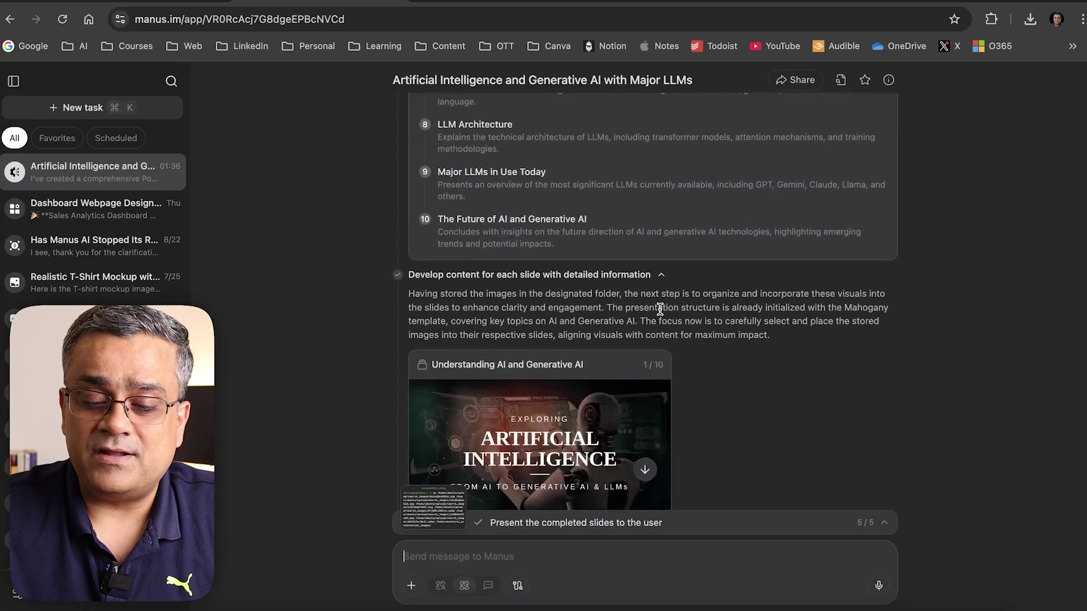
pyautogui.scroll(-3, 661, 309)
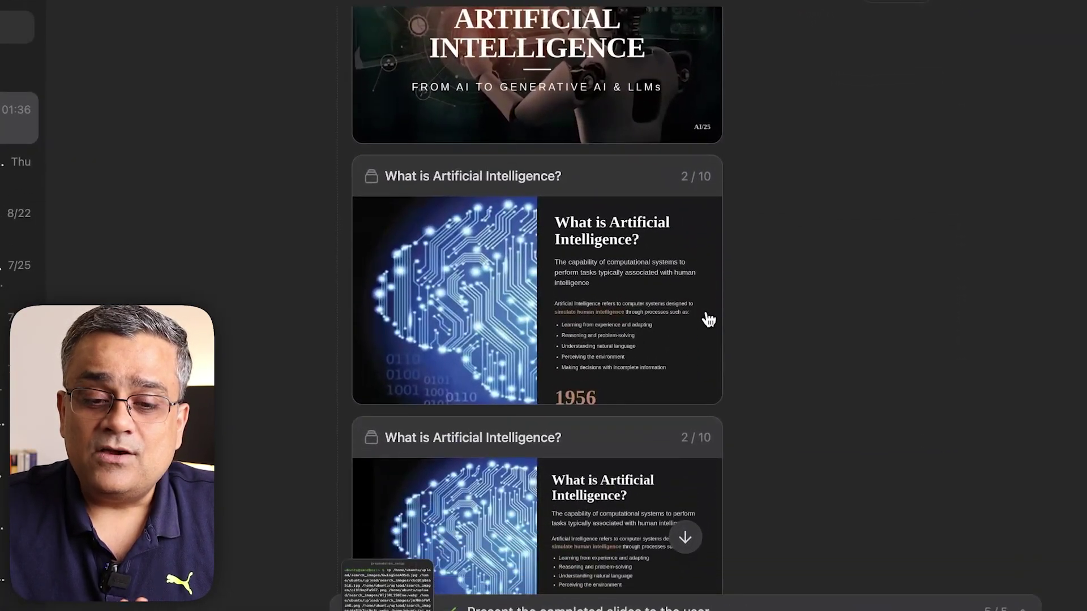
pyautogui.scroll(-13, 588, 295)
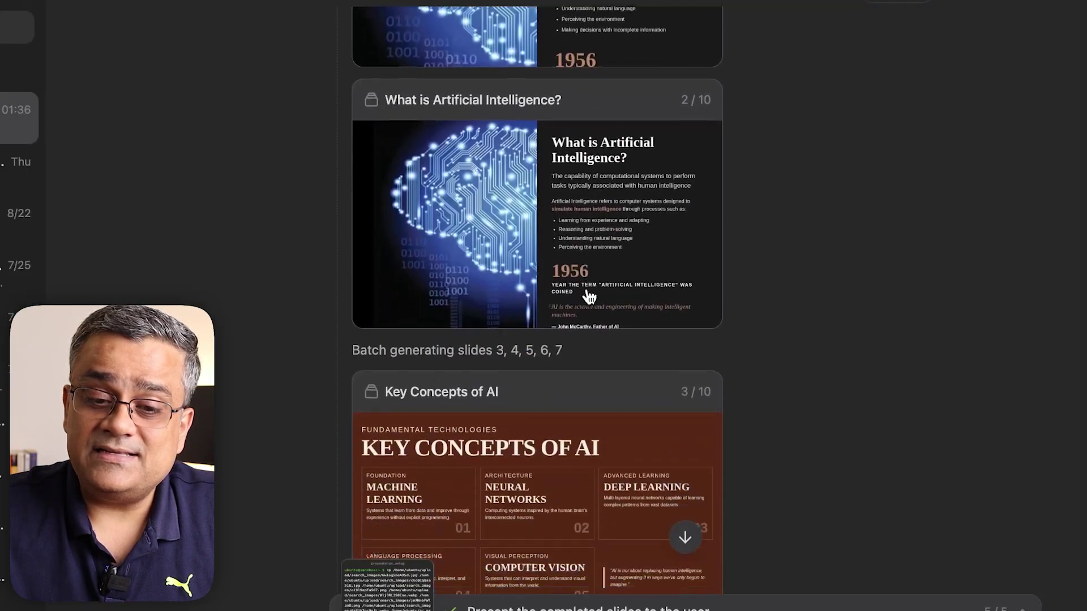
pyautogui.scroll(-20, 589, 295)
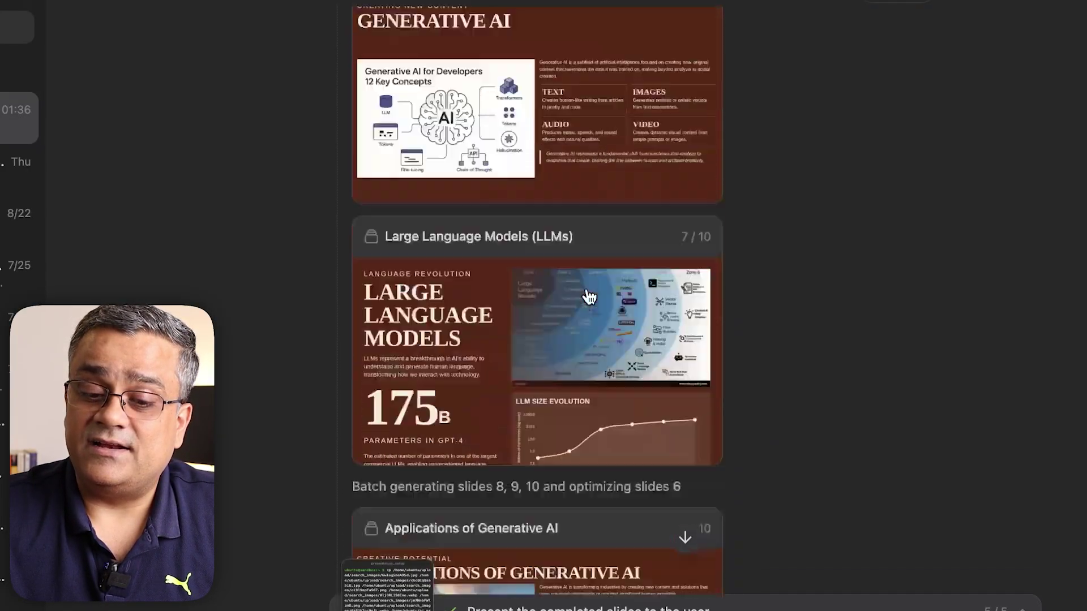
pyautogui.scroll(-9, 586, 296)
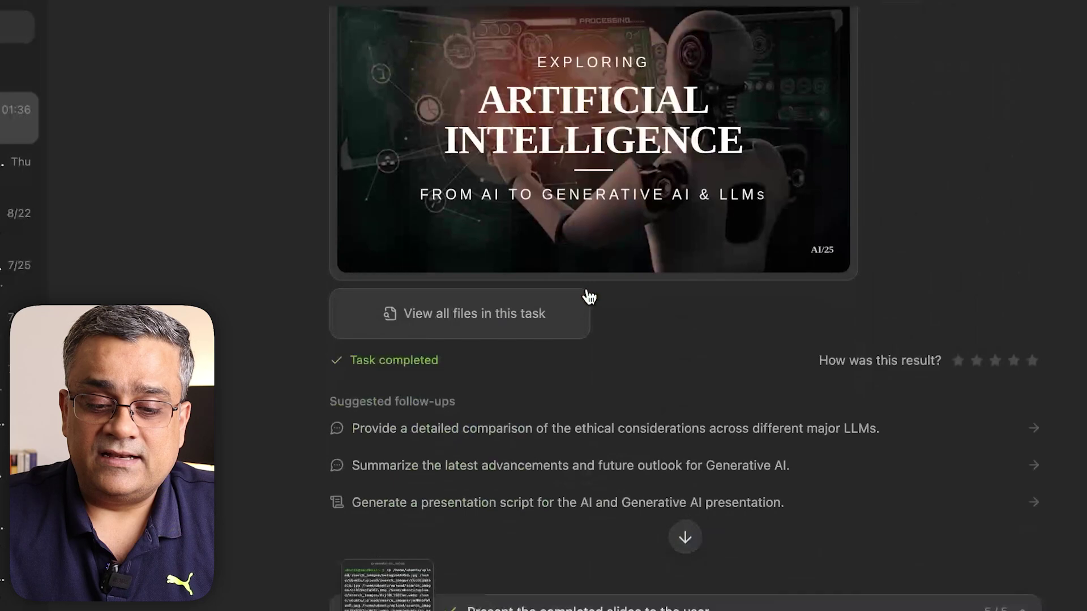
pyautogui.scroll(2, 834, 235)
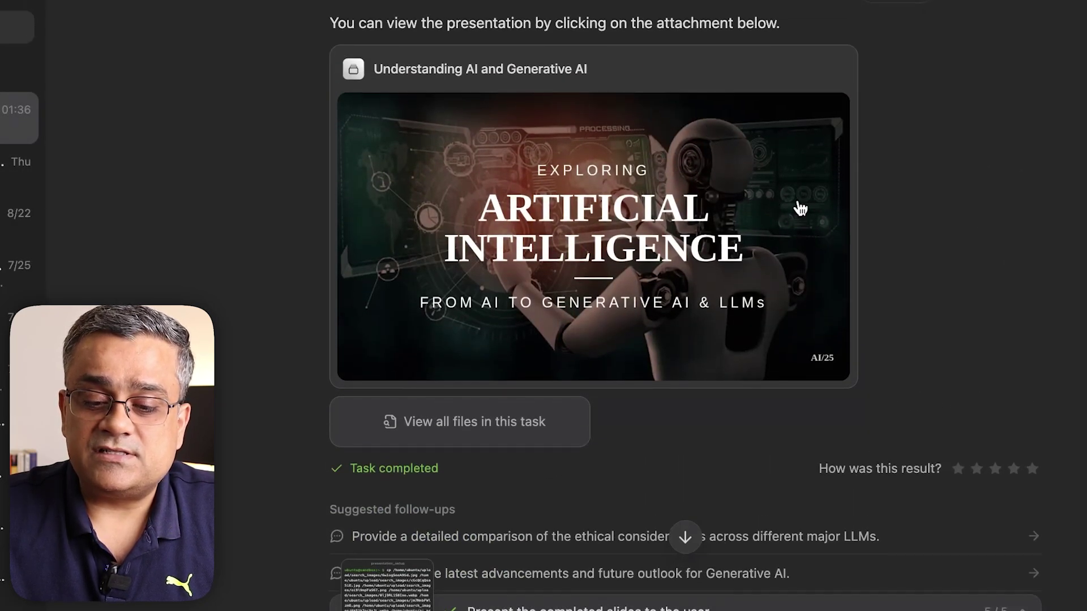
pyautogui.scroll(-2, 800, 209)
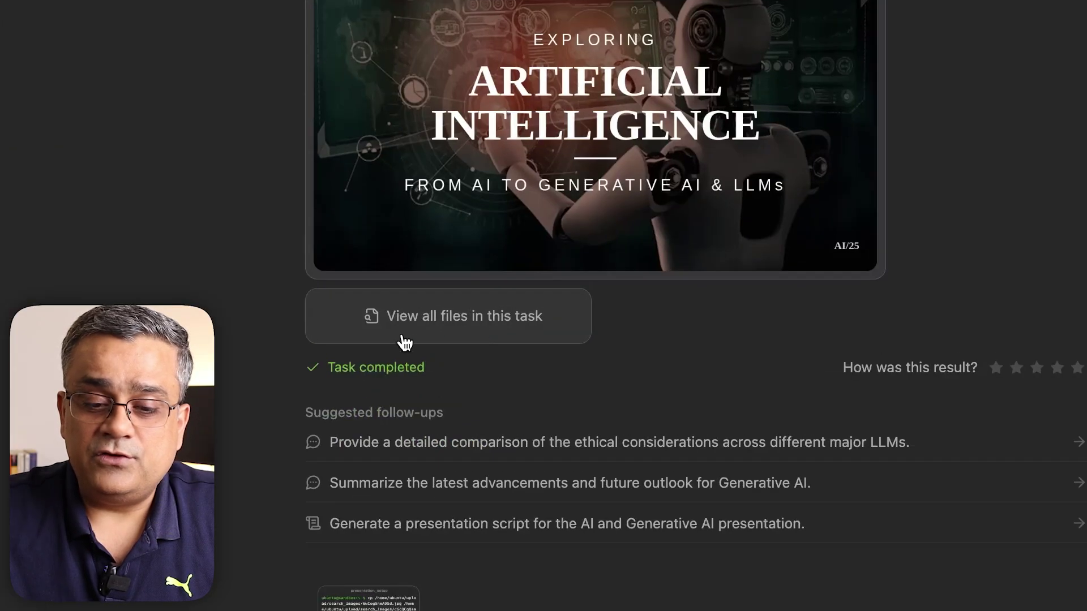
# - Open the 'Understanding AI and Generative AI' deck from the task files and advance to slide 4, 'Generative AI'
pyautogui.click(483, 331)
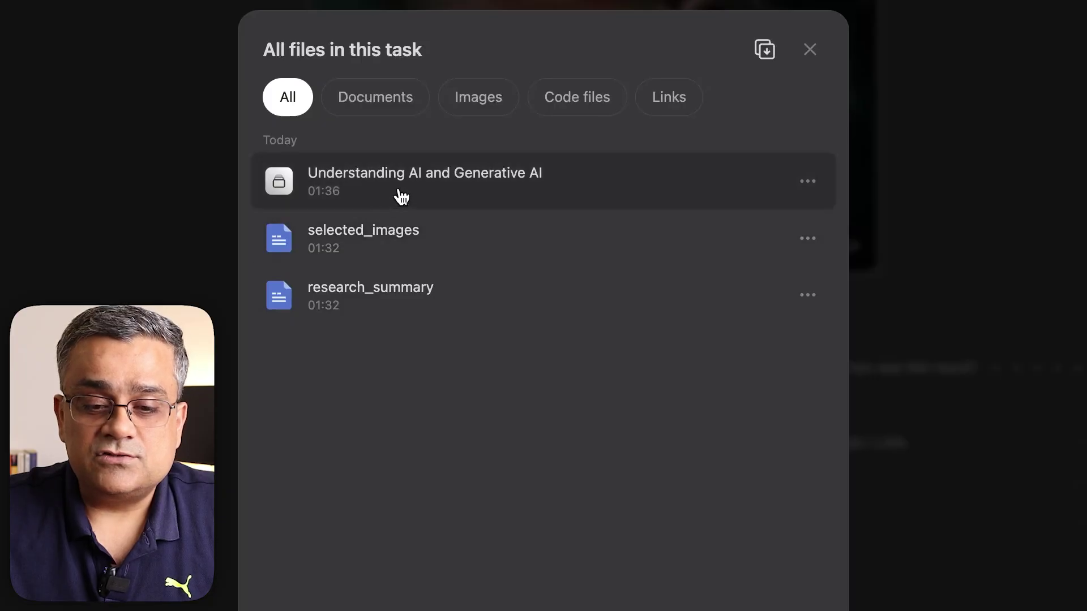
pyautogui.click(424, 187)
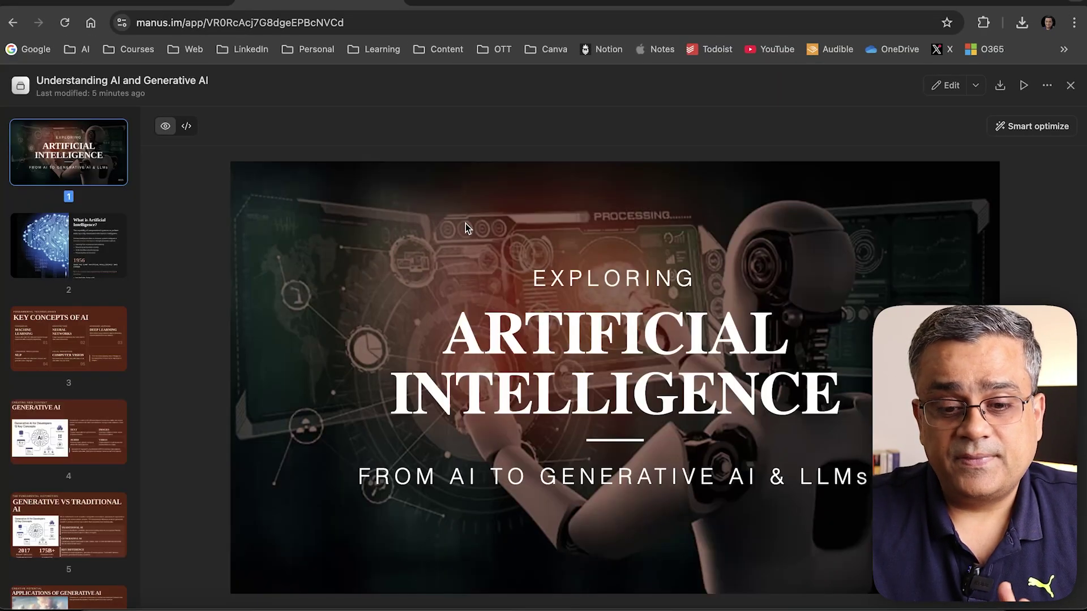
pyautogui.click(79, 248)
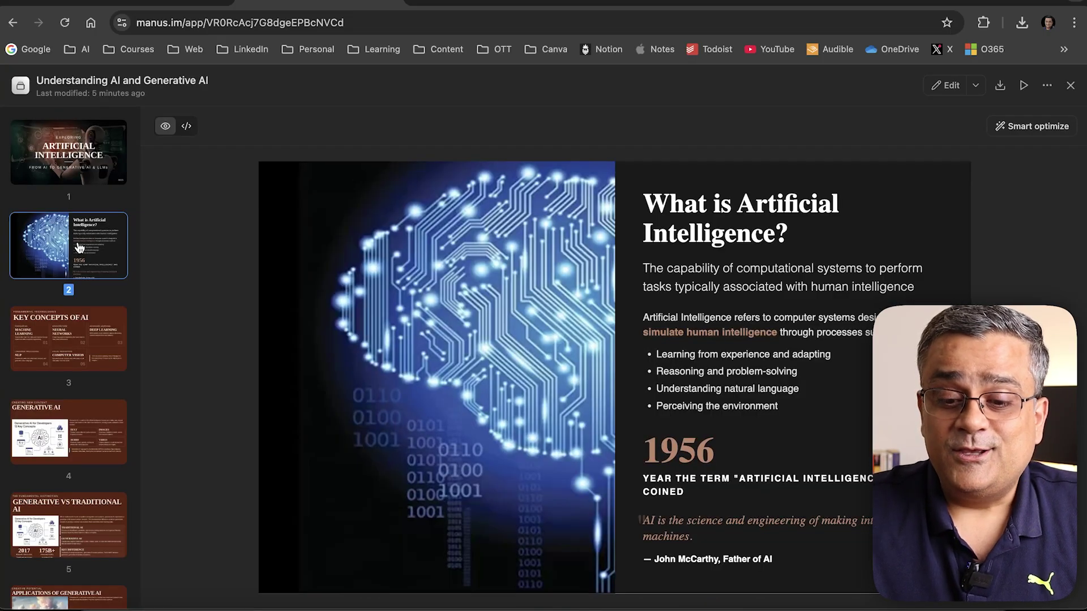
pyautogui.press('Down')
pyautogui.press('Down')
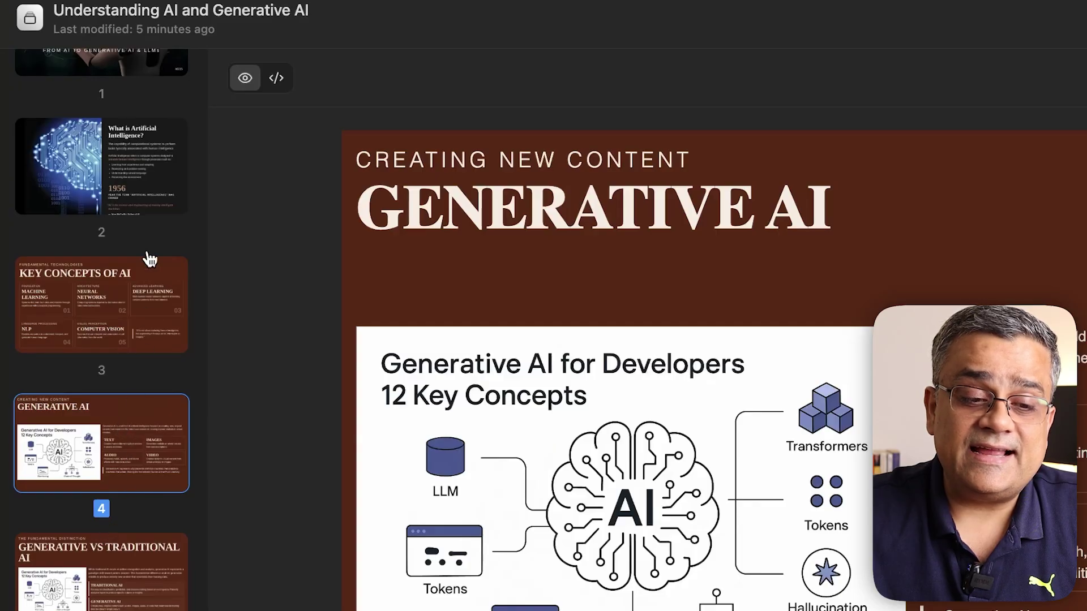
pyautogui.scroll(3, 150, 259)
pyautogui.scroll(-15, 116, 245)
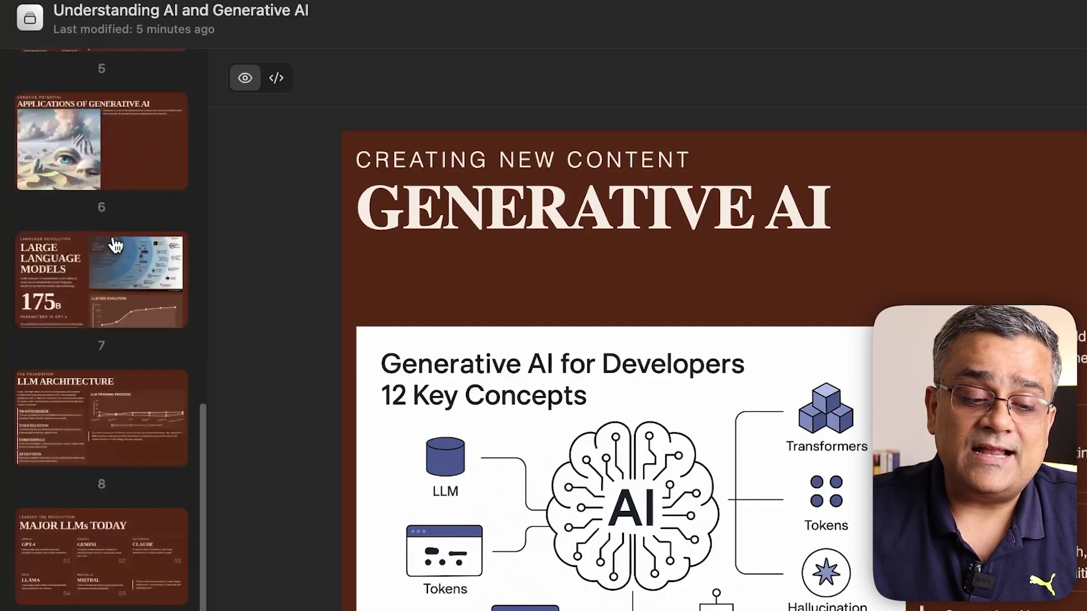
pyautogui.scroll(15, 116, 244)
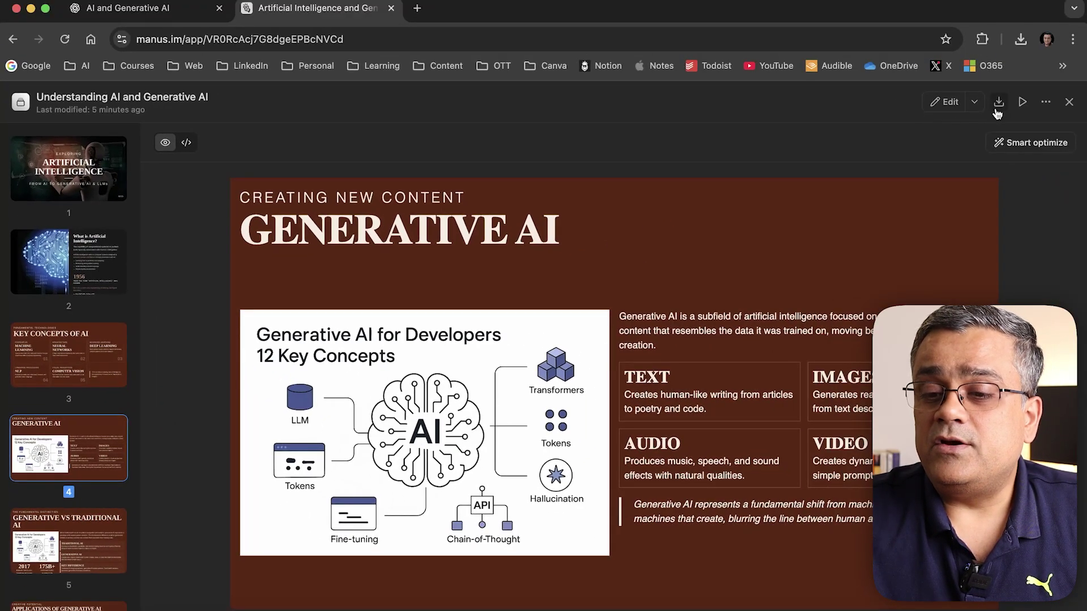
# - Show the PPTX and PDF export options for the Manus AI deck
pyautogui.click(1073, 89)
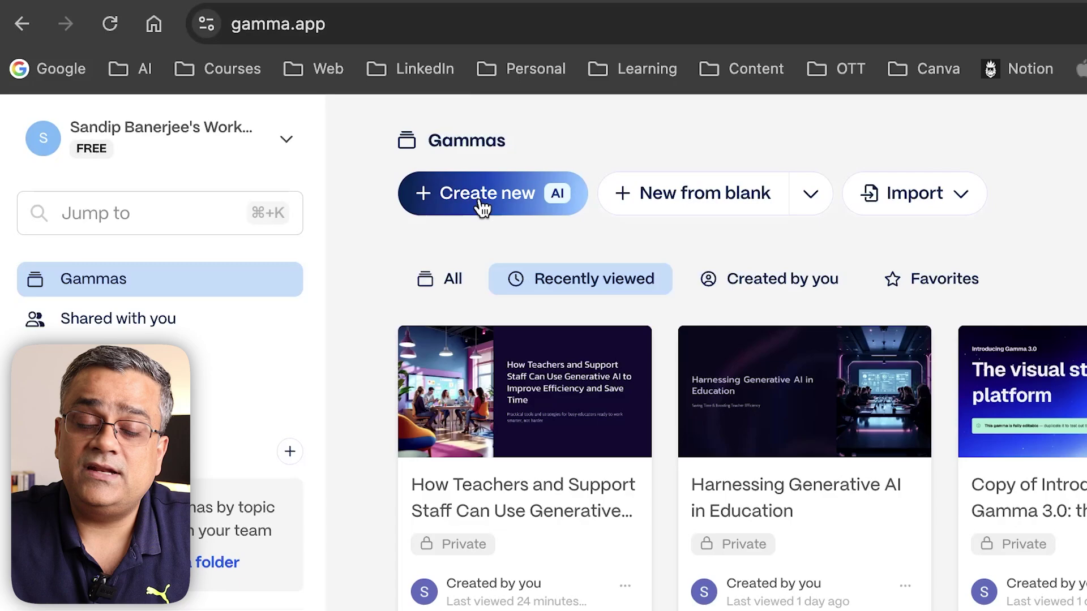
# - Start an AI-generated presentation and paste the prompt about AI, Generative AI and LLMs
pyautogui.click(481, 207)
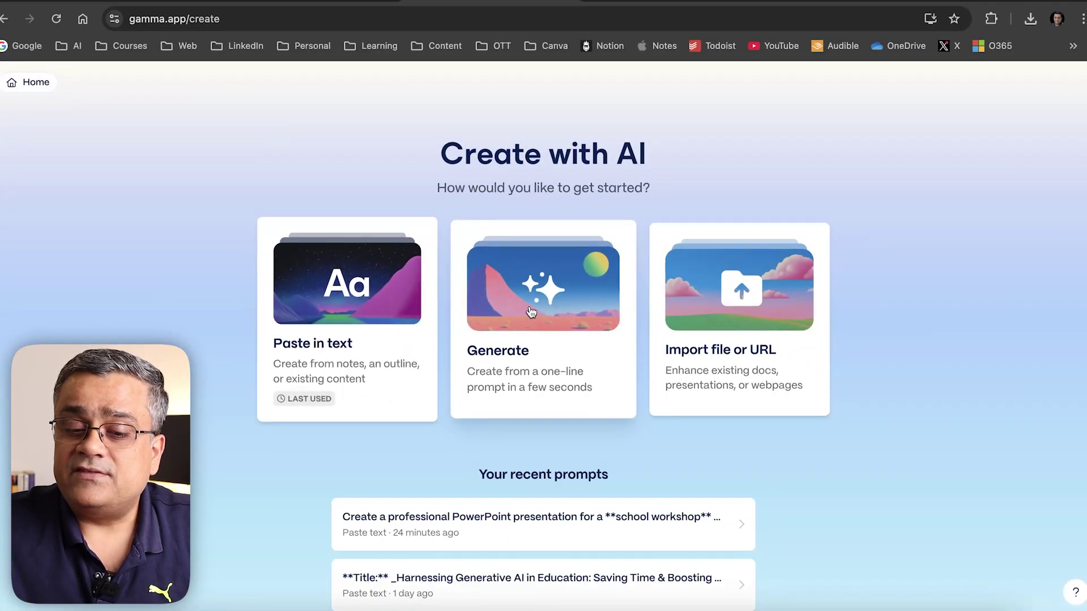
pyautogui.click(518, 304)
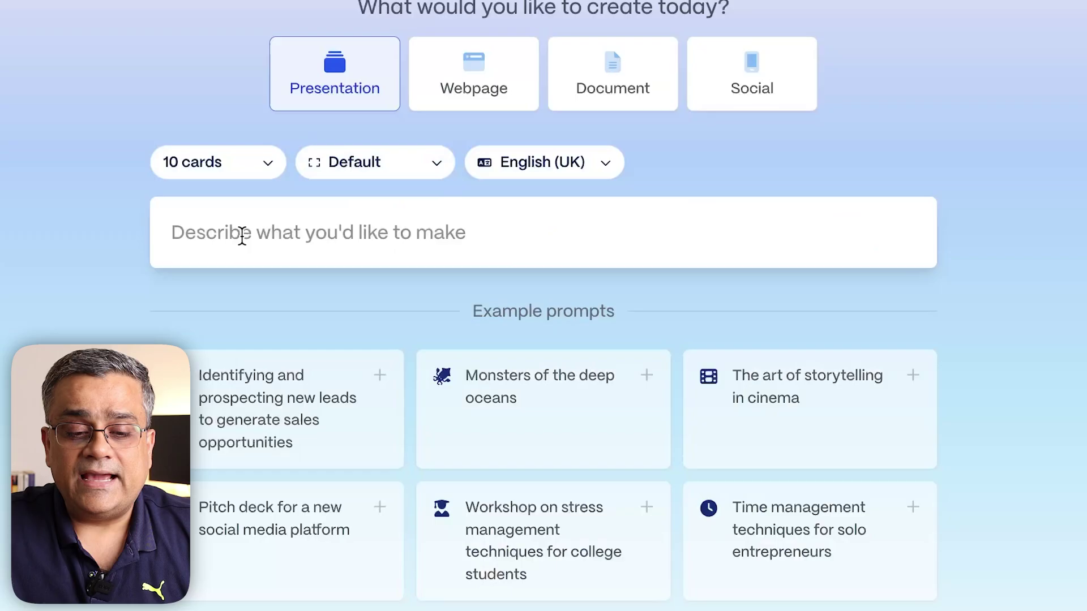
pyautogui.click(241, 234)
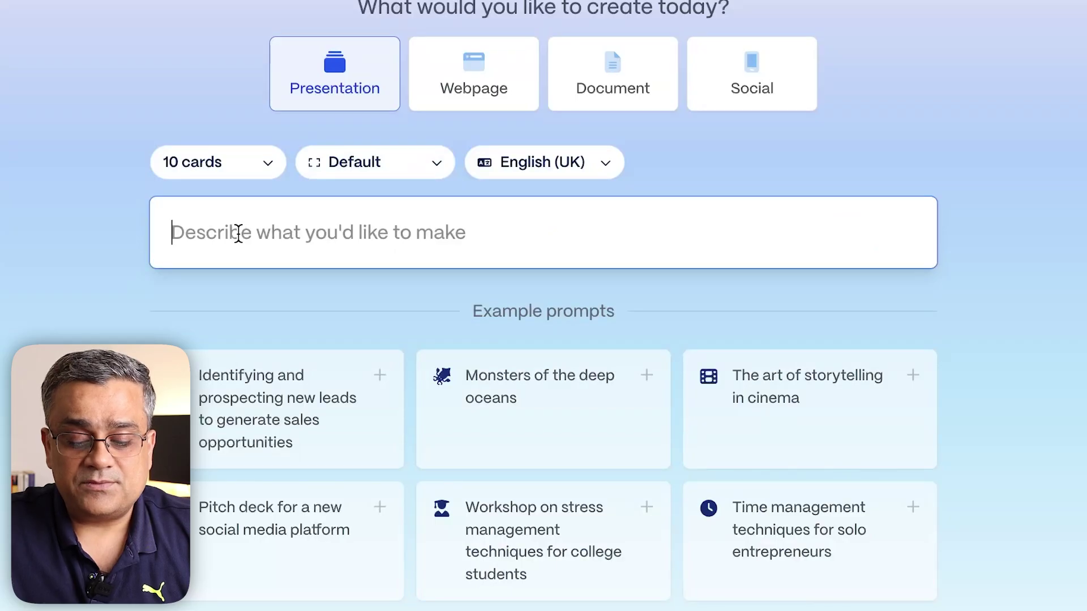
pyautogui.write('I would like to create a PowerPoint presentation that covers what Artificial Intelligence (AI) is and how Generative AI fits into the broader subject of AI. Additionally, I want to include all the major Large Language Models (LLMs) currently in use and worth exploring. Please provide me with some key points that can be incorporated into the presentation.')
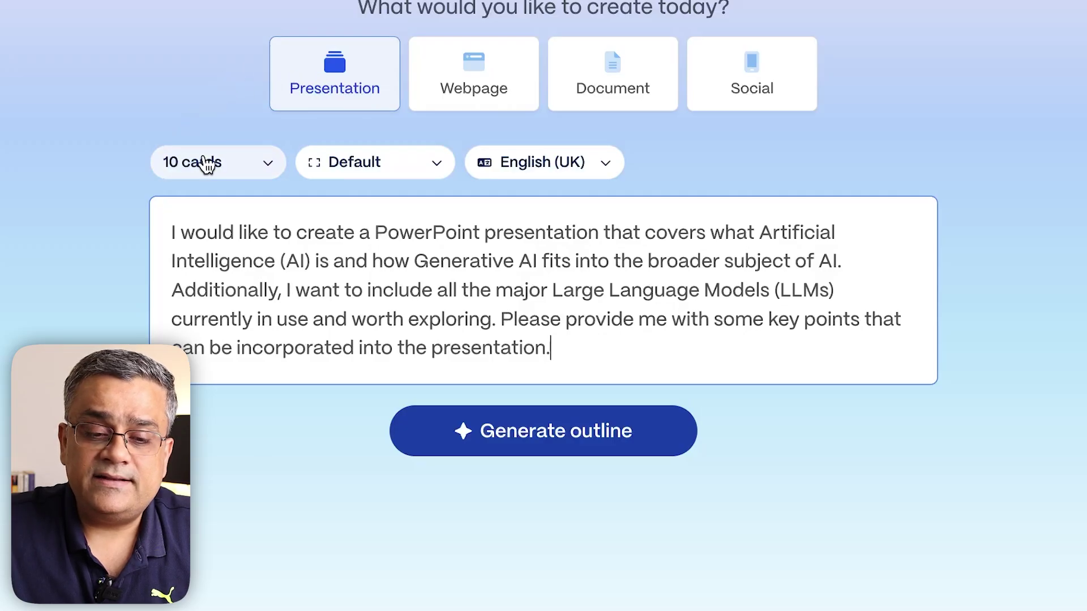
# - Keep 10 cards and set the page style to Traditional 16:9
pyautogui.click(278, 177)
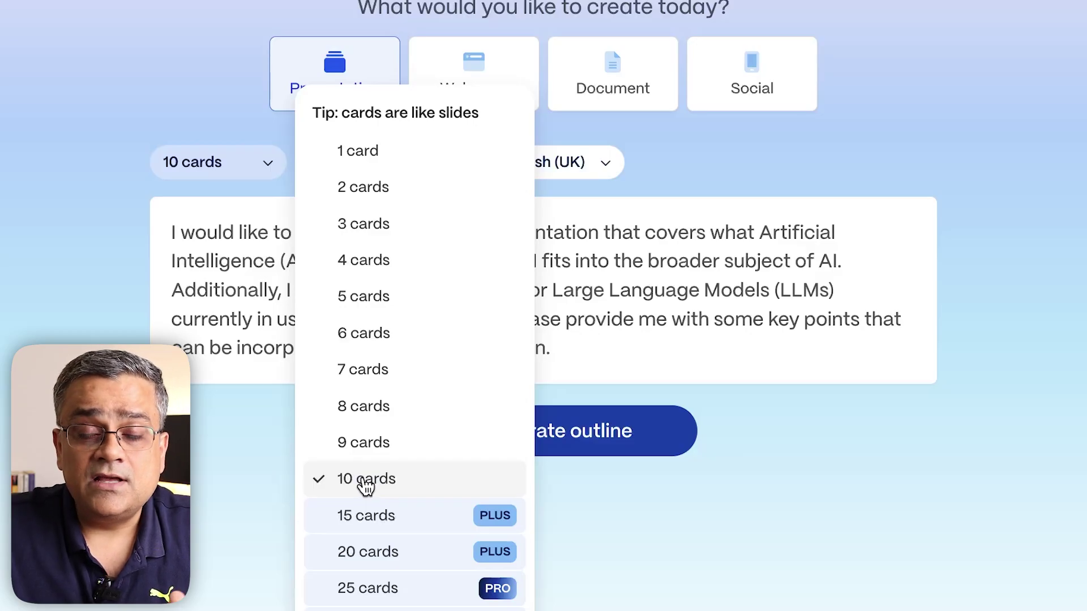
pyautogui.click(200, 441)
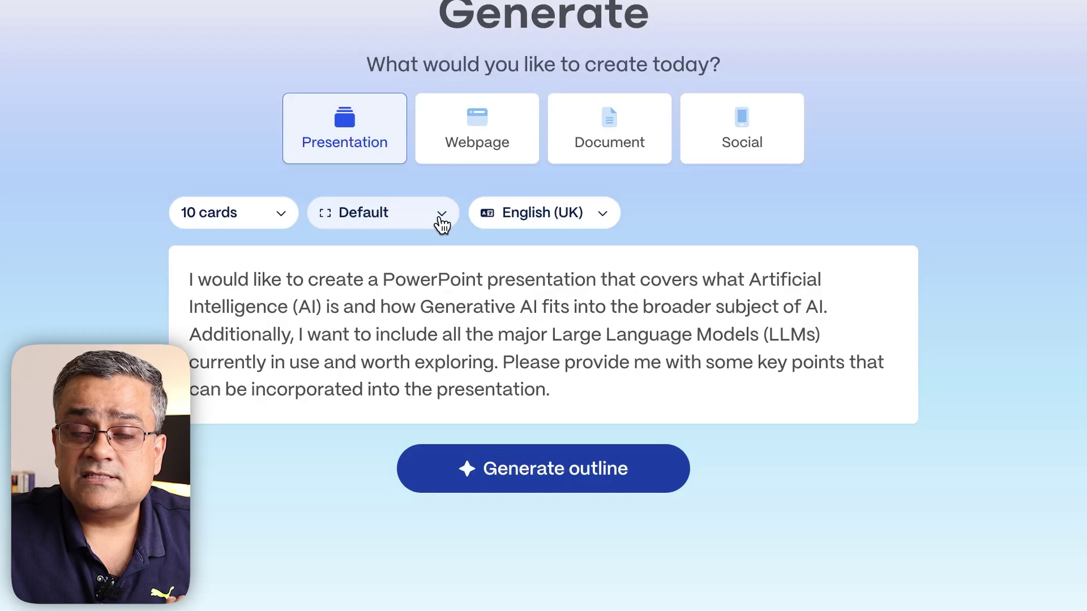
pyautogui.click(441, 225)
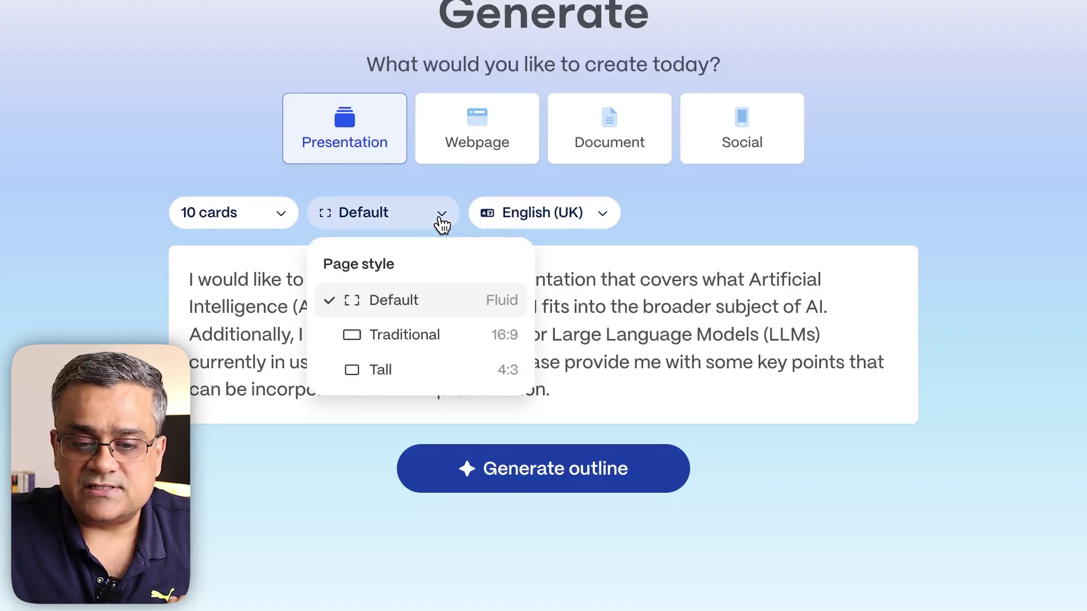
pyautogui.click(432, 339)
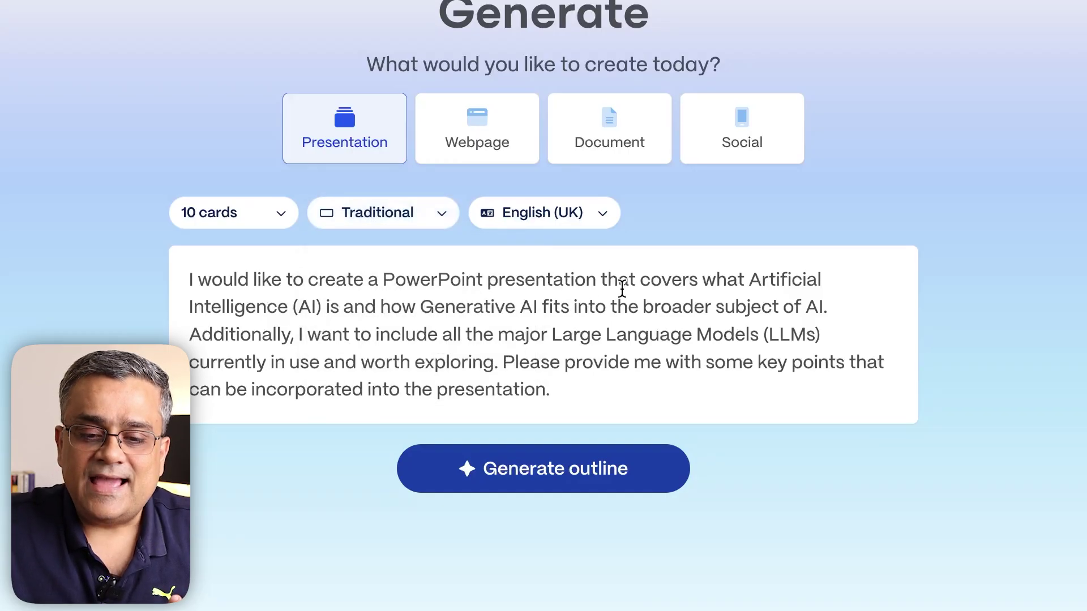
# - Generate the 10-card outline and review it from 'Understanding Artificial Intelligence and Generative AI' to 'Challenges and Considerations'
pyautogui.click(523, 472)
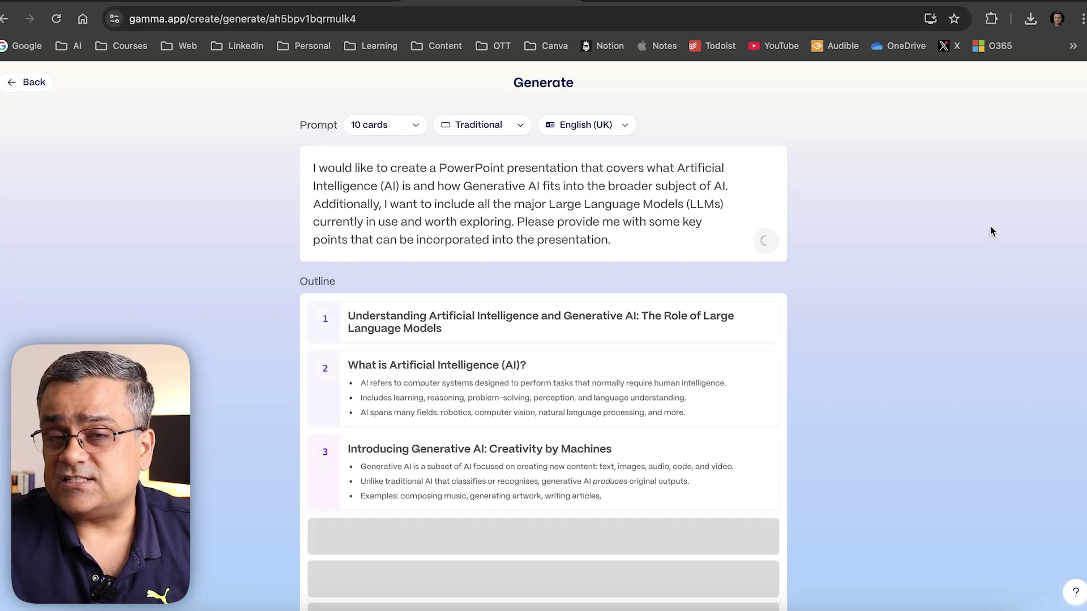
pyautogui.scroll(-3, 990, 231)
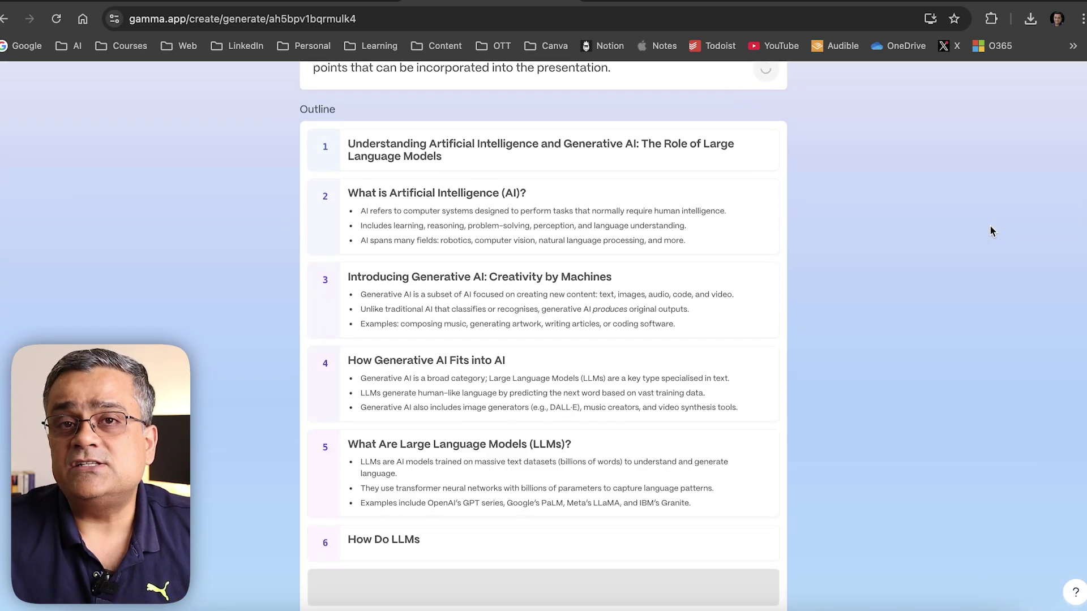
pyautogui.scroll(-5, 990, 231)
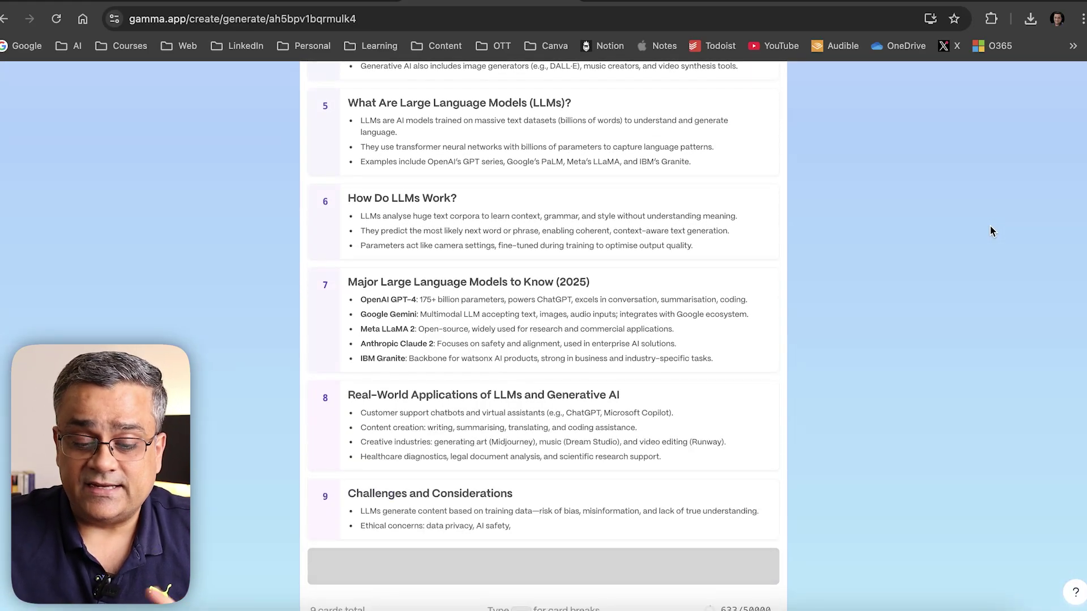
pyautogui.scroll(-3, 990, 231)
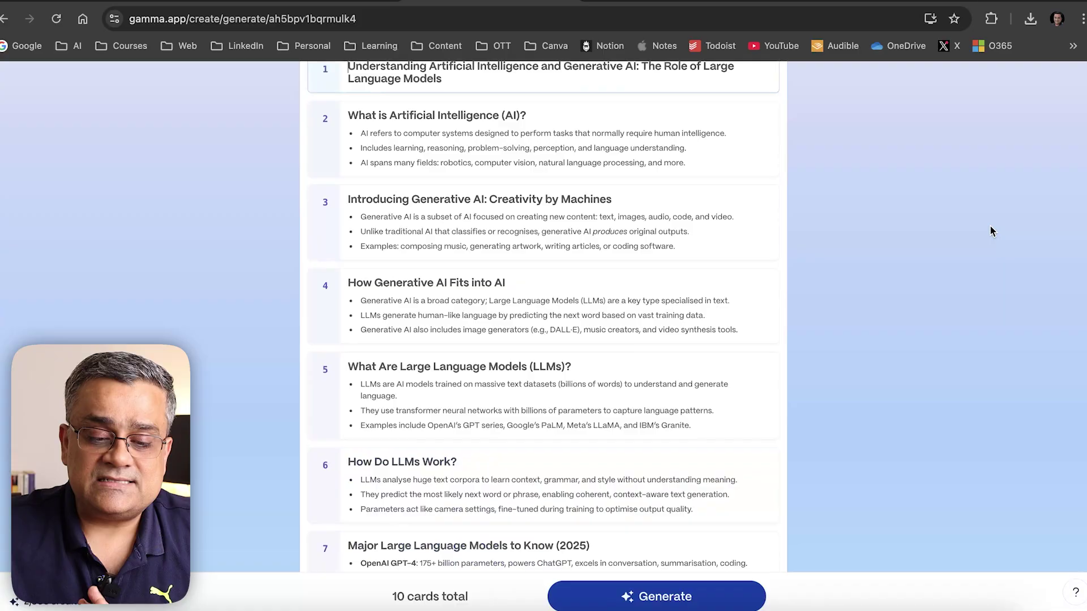
pyautogui.scroll(-8, 990, 231)
pyautogui.scroll(-8, 990, 226)
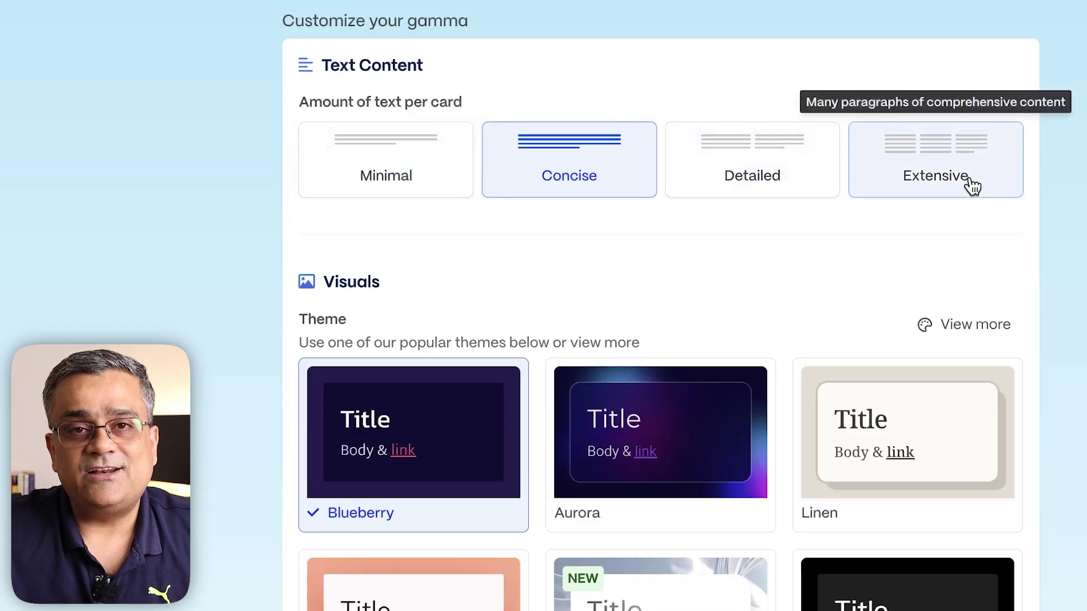
# - Replace the Blueberry theme with Verdigris from the full theme collection
pyautogui.scroll(-5, 687, 220)
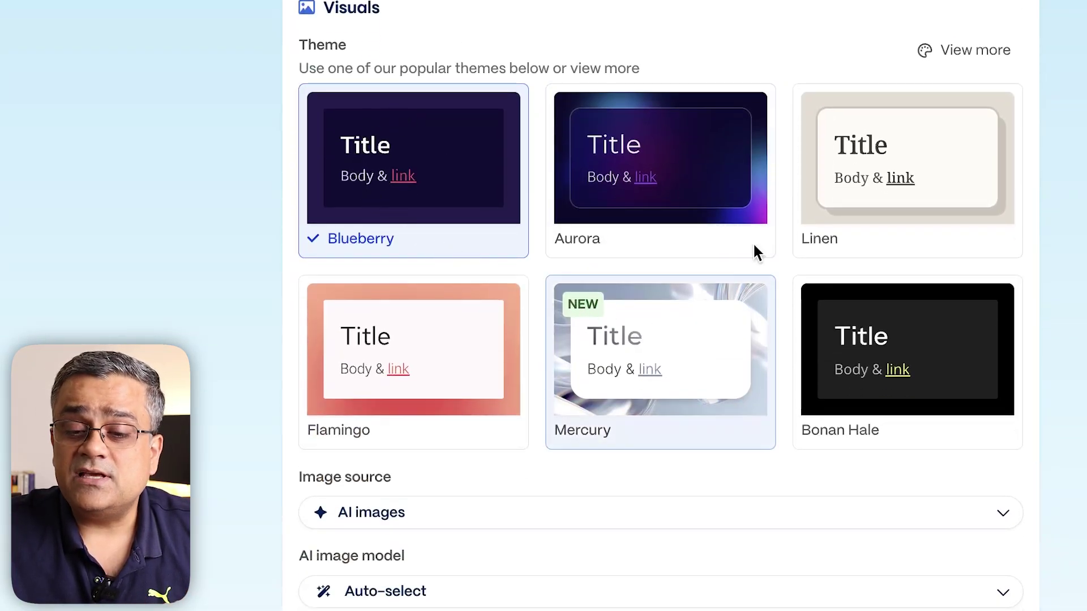
pyautogui.click(976, 59)
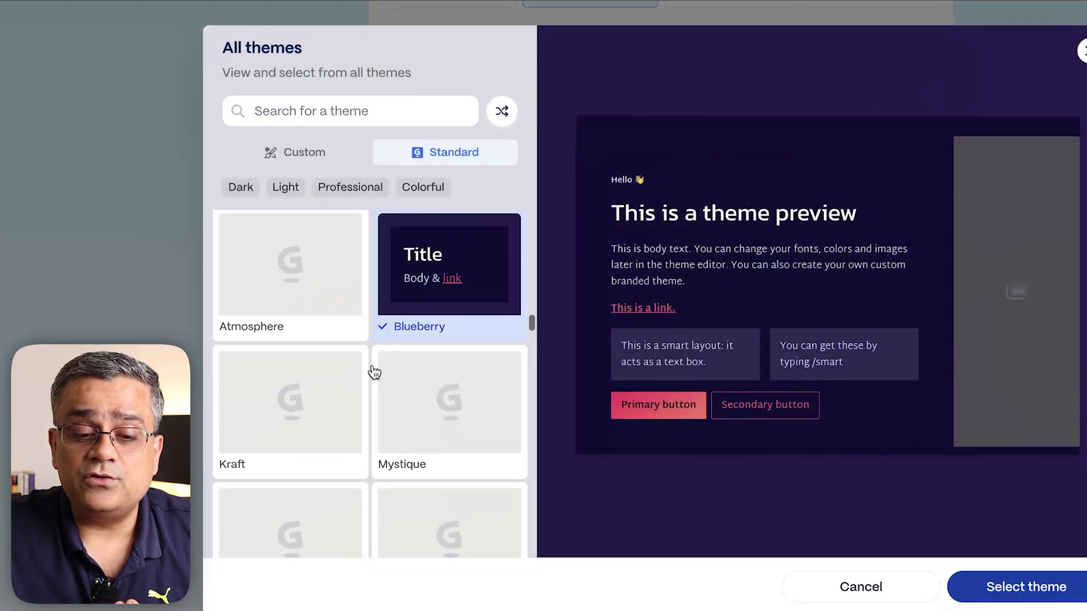
pyautogui.scroll(-5, 401, 450)
pyautogui.scroll(2, 403, 458)
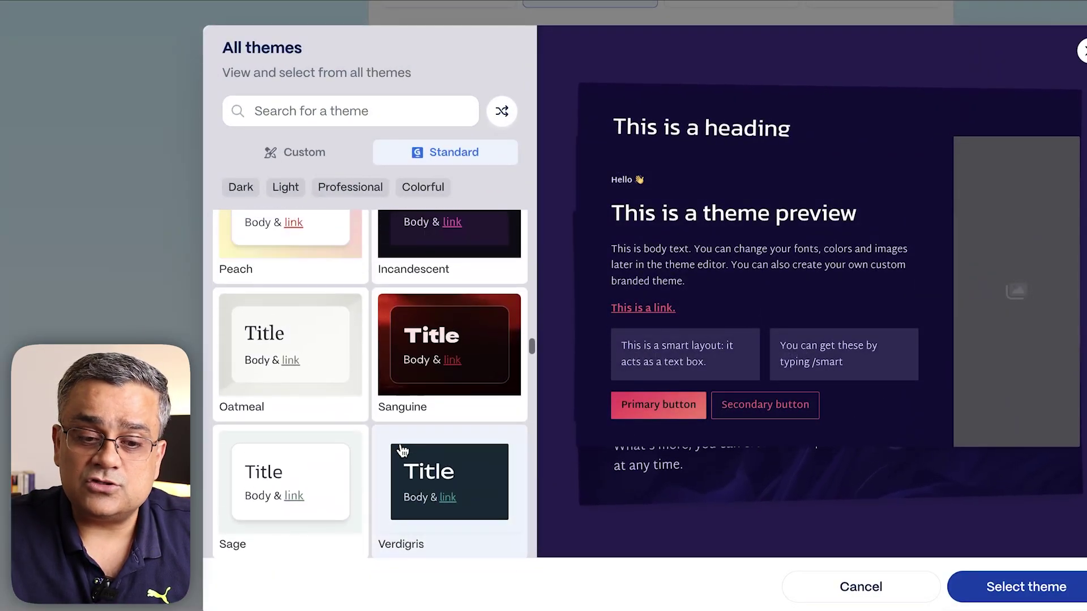
pyautogui.click(465, 444)
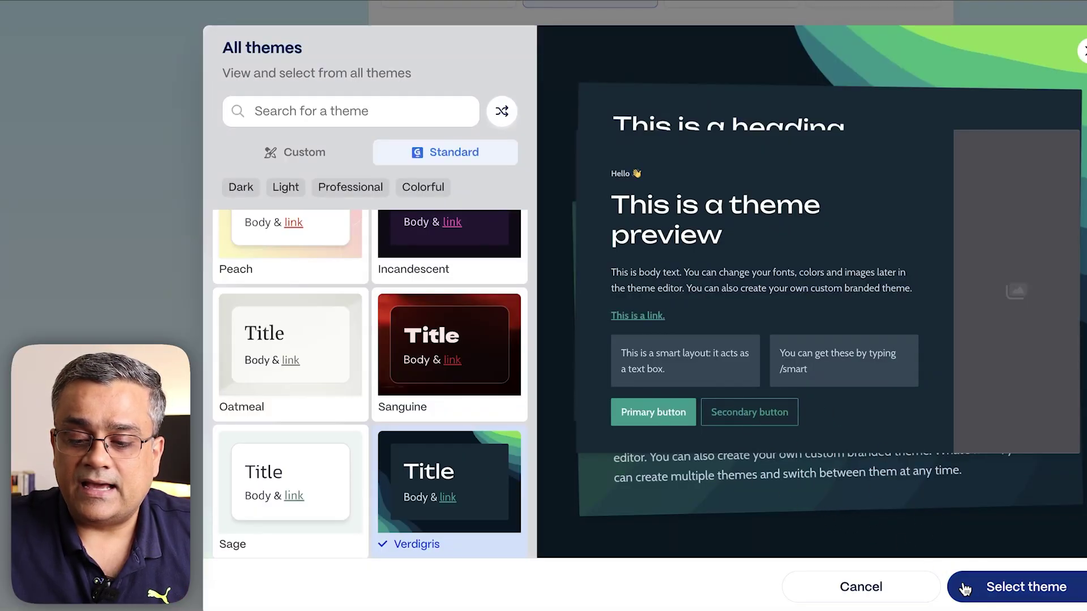
pyautogui.click(985, 588)
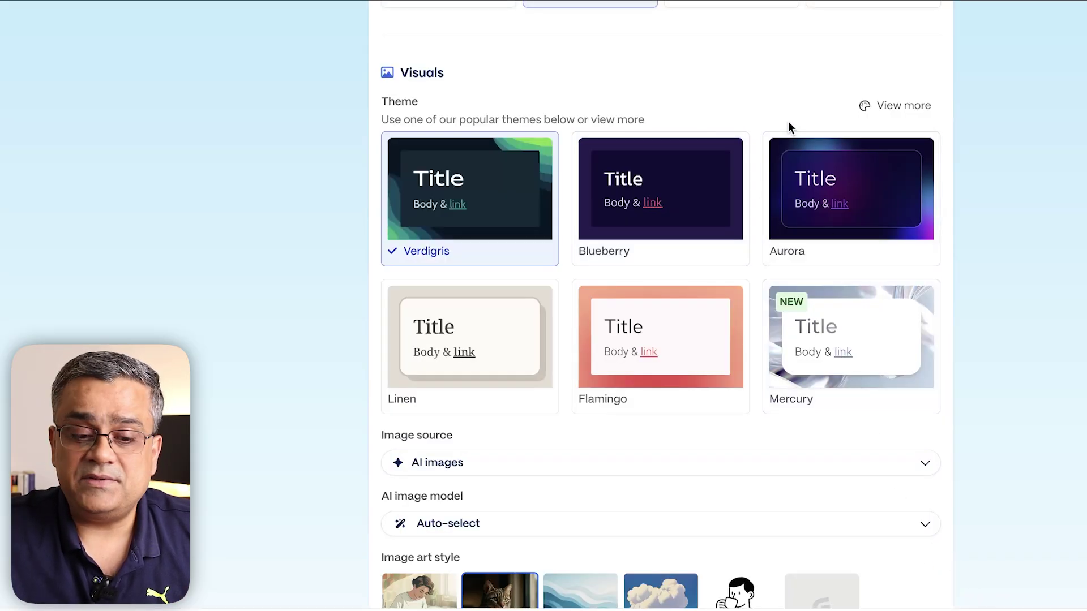
pyautogui.scroll(-5, 790, 126)
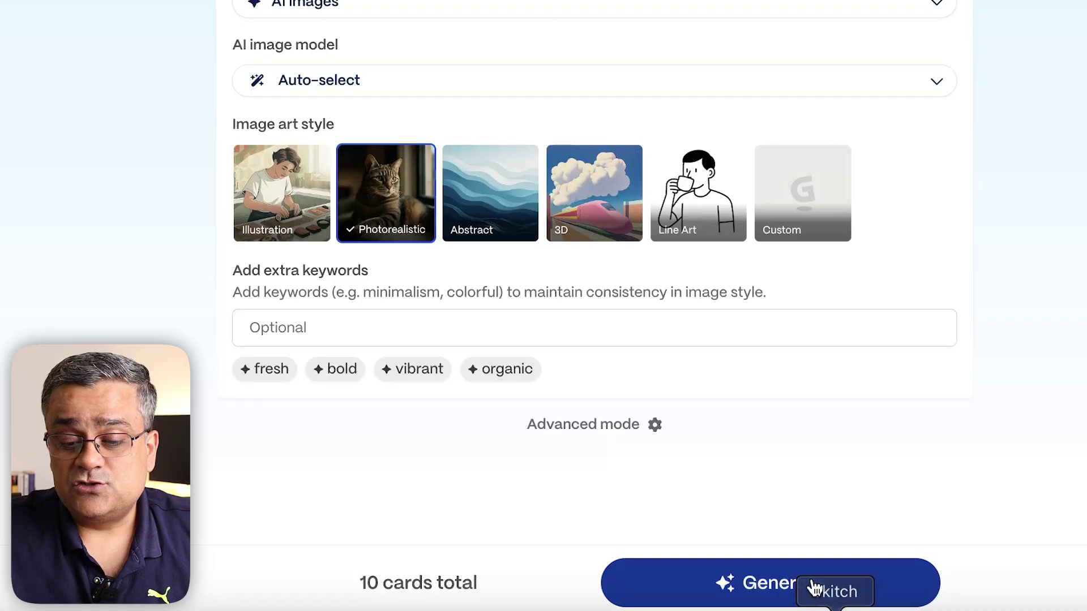
# - Generate the full Verdigris-themed AI and LLMs deck and review the result
pyautogui.click(757, 585)
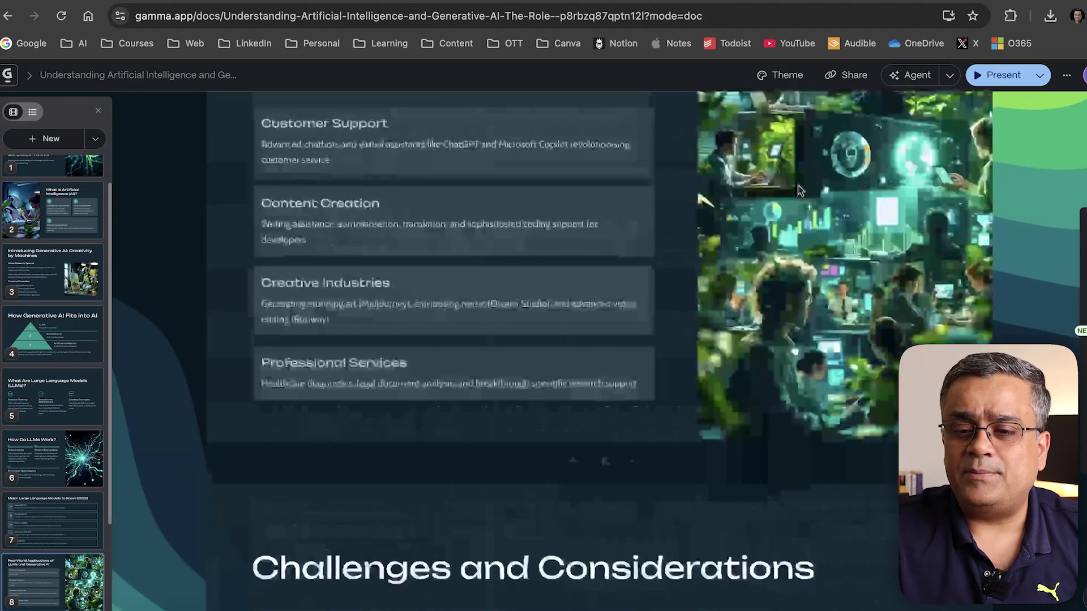
pyautogui.scroll(10, 600, 305)
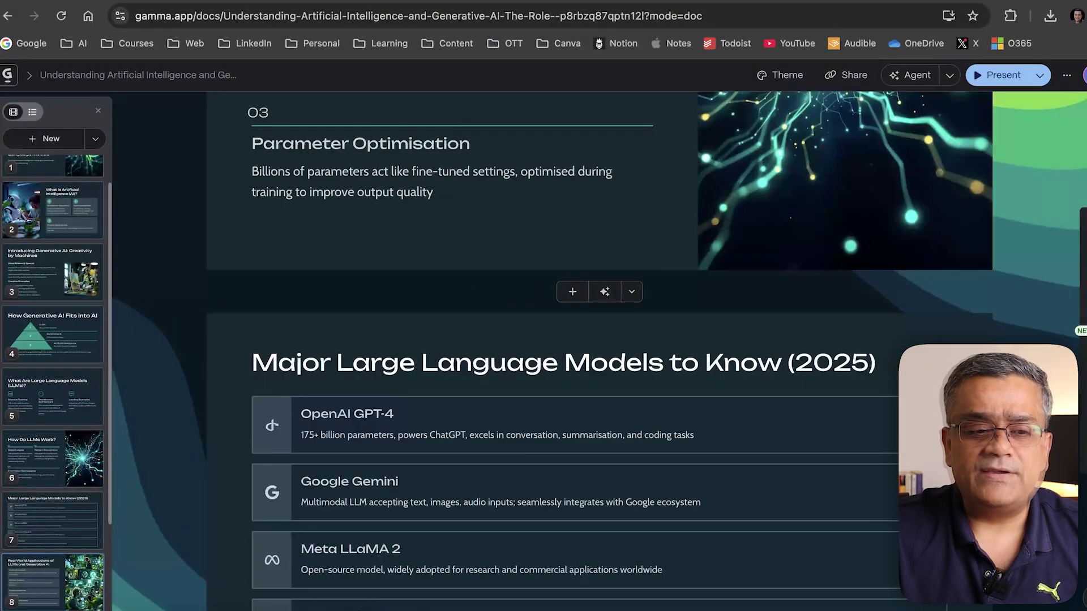
pyautogui.click(9, 77)
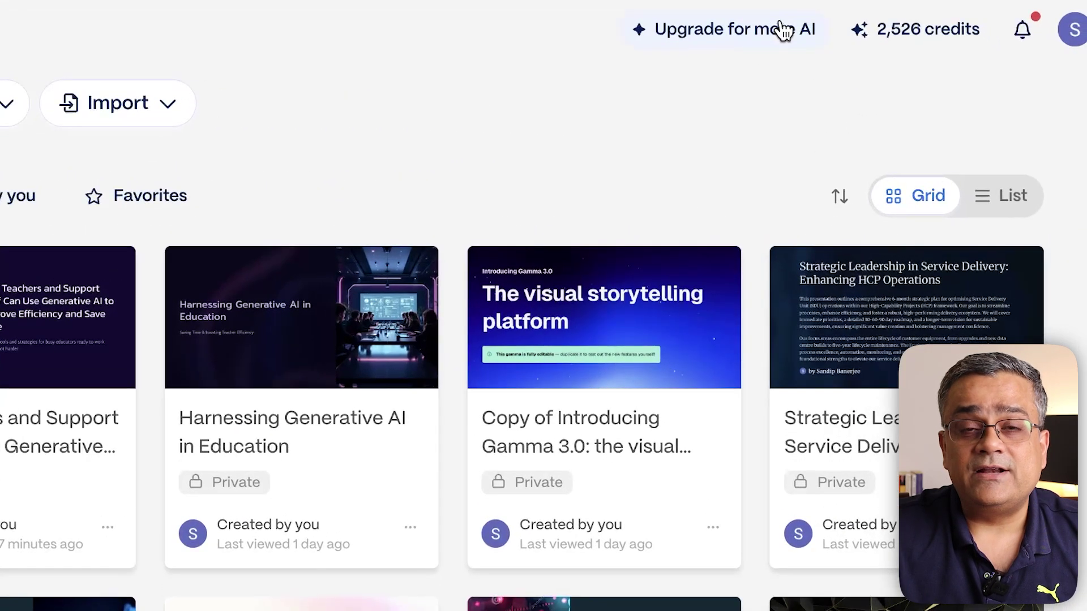
pyautogui.click(922, 77)
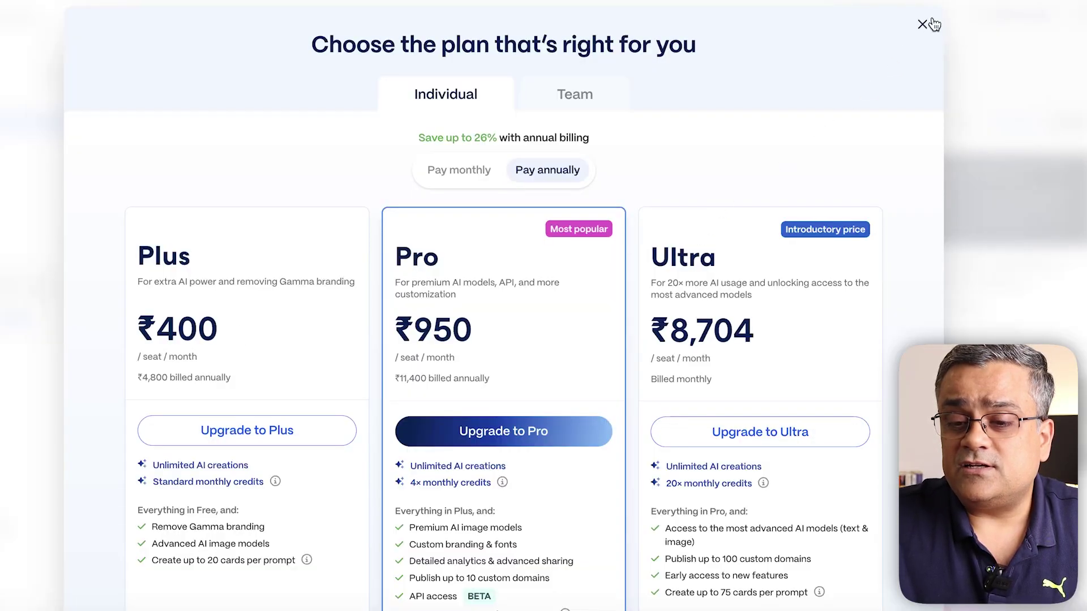
pyautogui.click(923, 27)
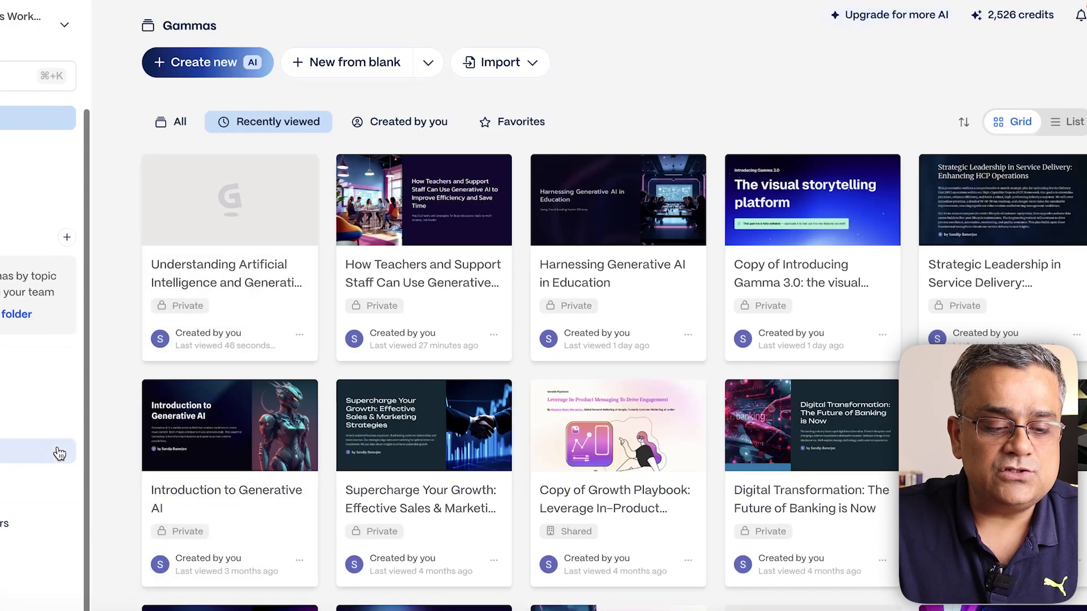